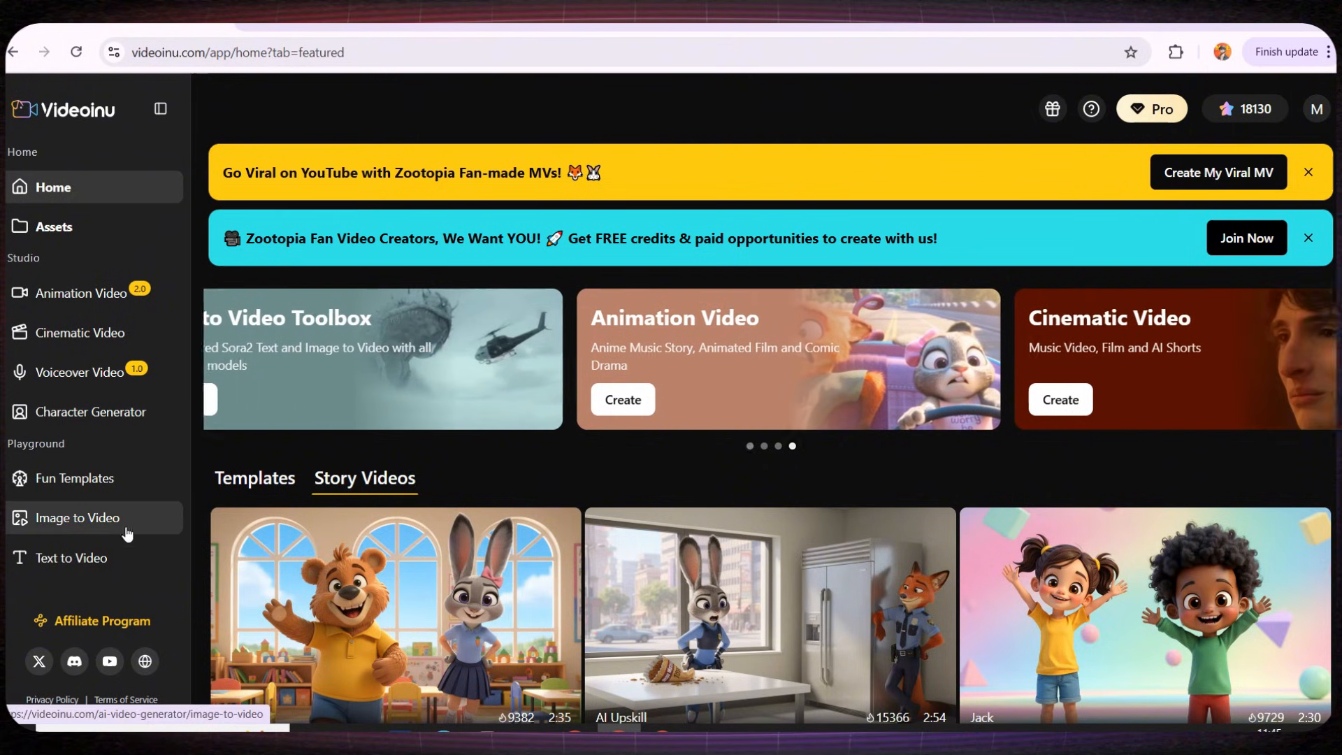
# Open the story video "Zootopia Mini-Mystery: The Case of the Missing Mega-Muffin" from the home page's examples and recreate it as a project.
pyautogui.scroll(-1, 391, 420)
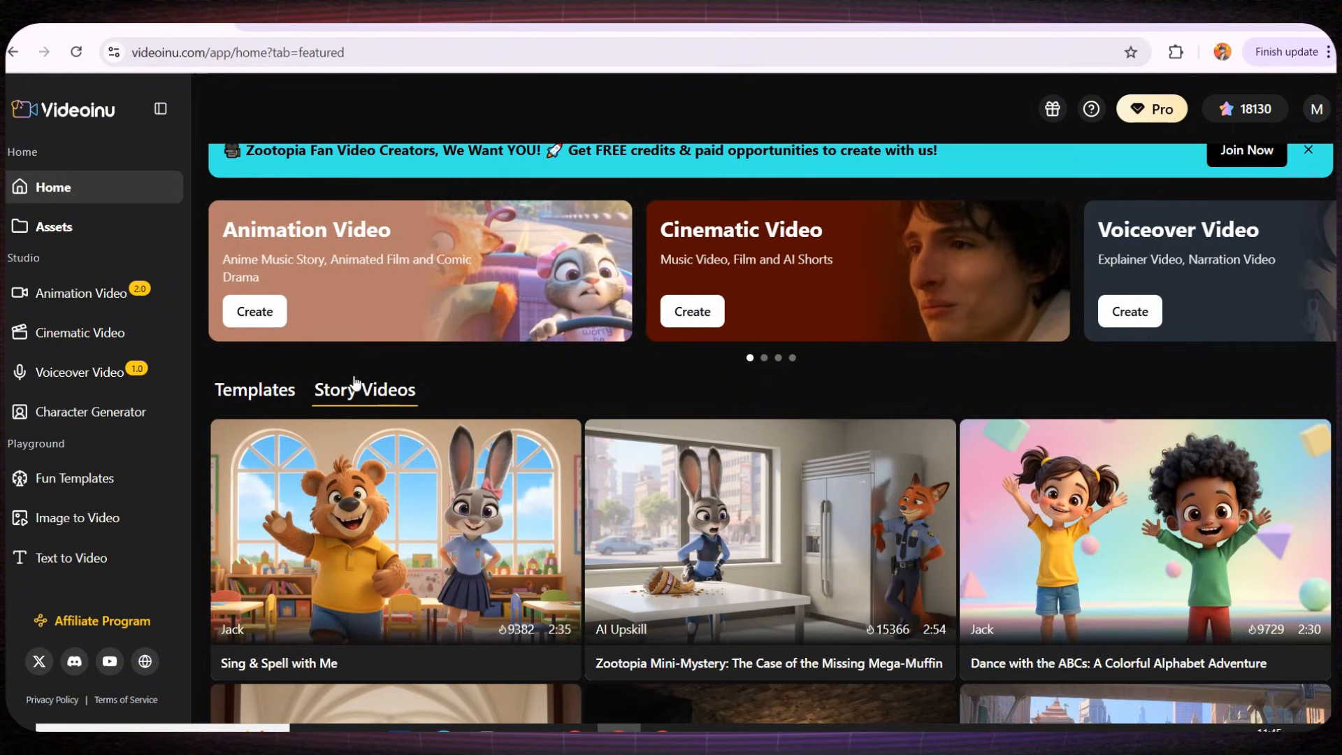
pyautogui.scroll(-1, 364, 399)
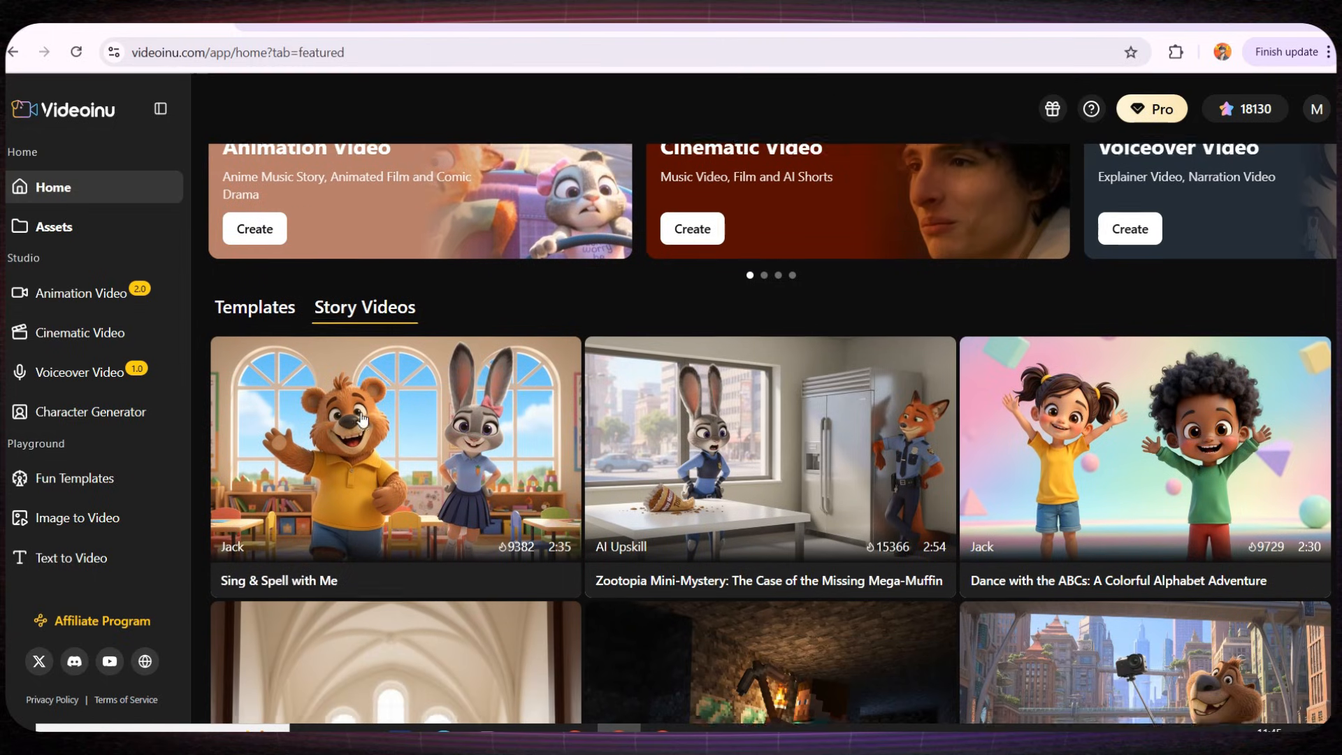
pyautogui.moveTo(425, 444)
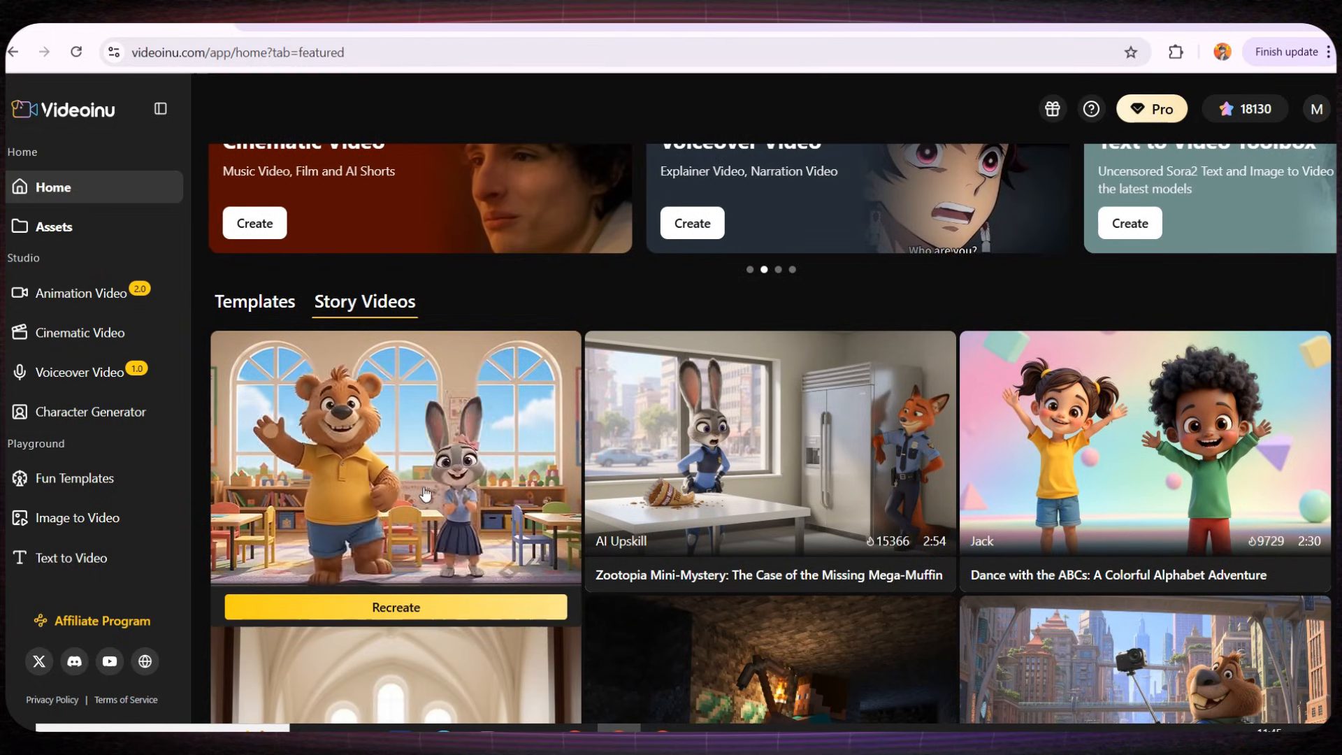
pyautogui.moveTo(723, 473)
pyautogui.scroll(-5, 724, 473)
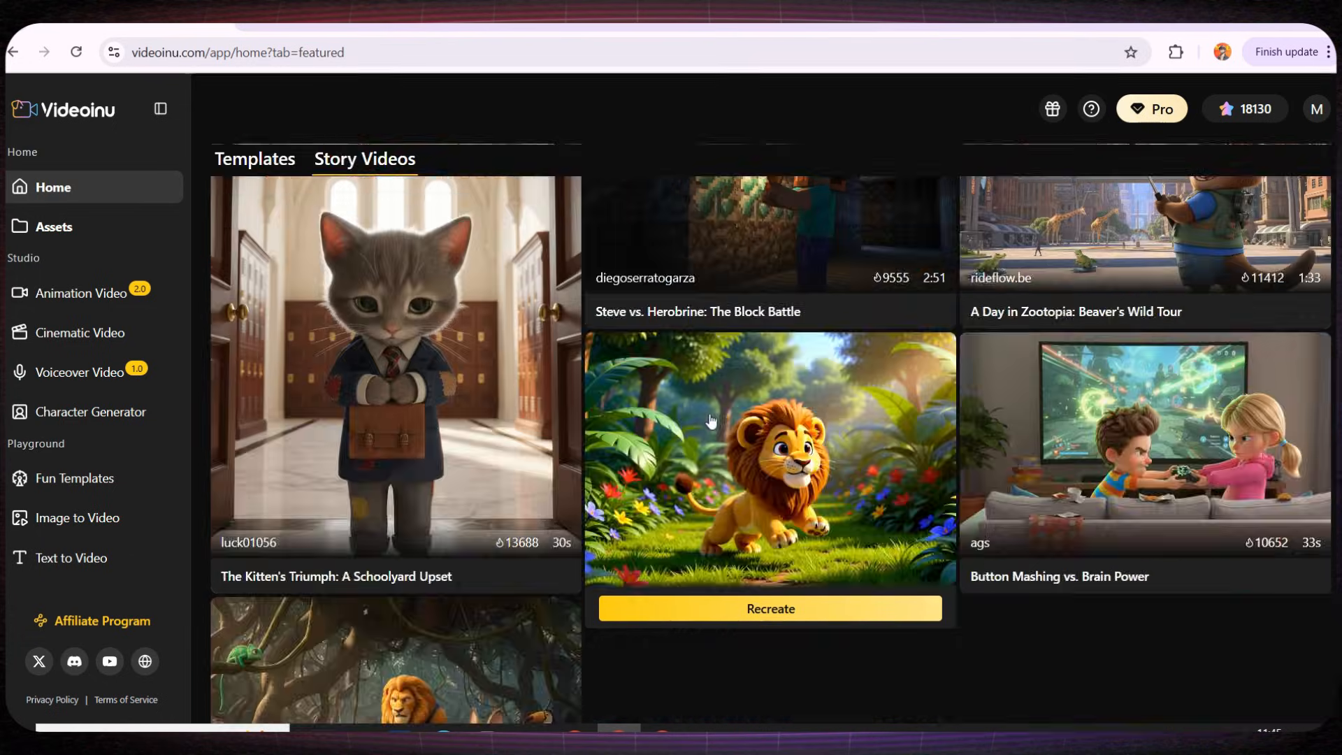
pyautogui.scroll(6, 612, 518)
pyautogui.scroll(-1, 614, 516)
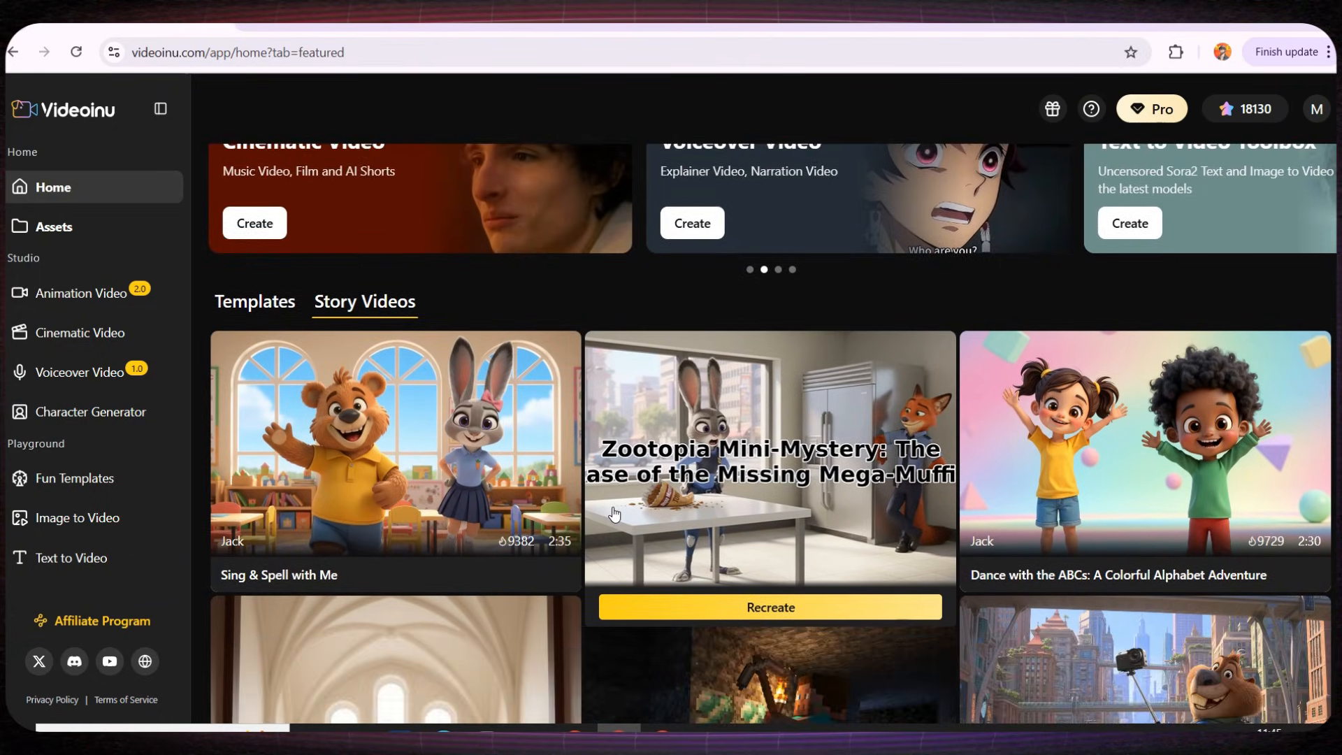
pyautogui.click(599, 445)
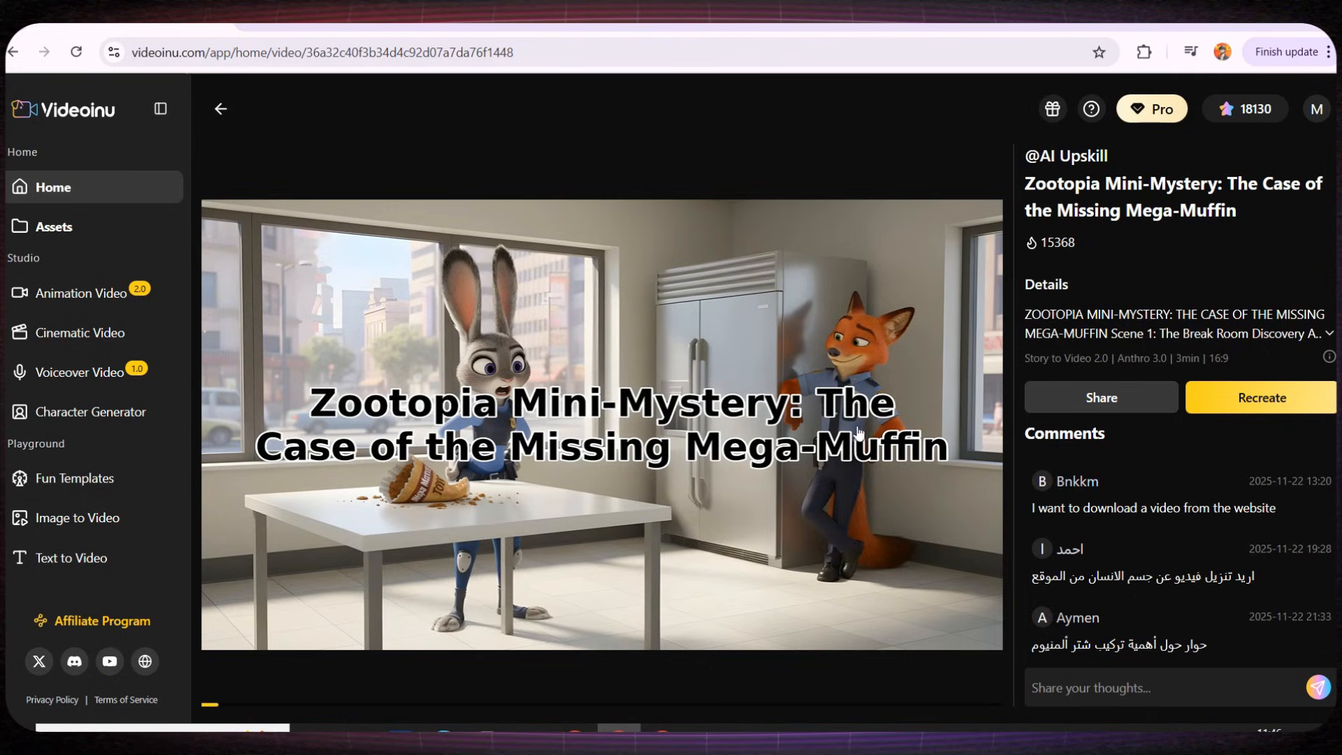
pyautogui.click(1267, 401)
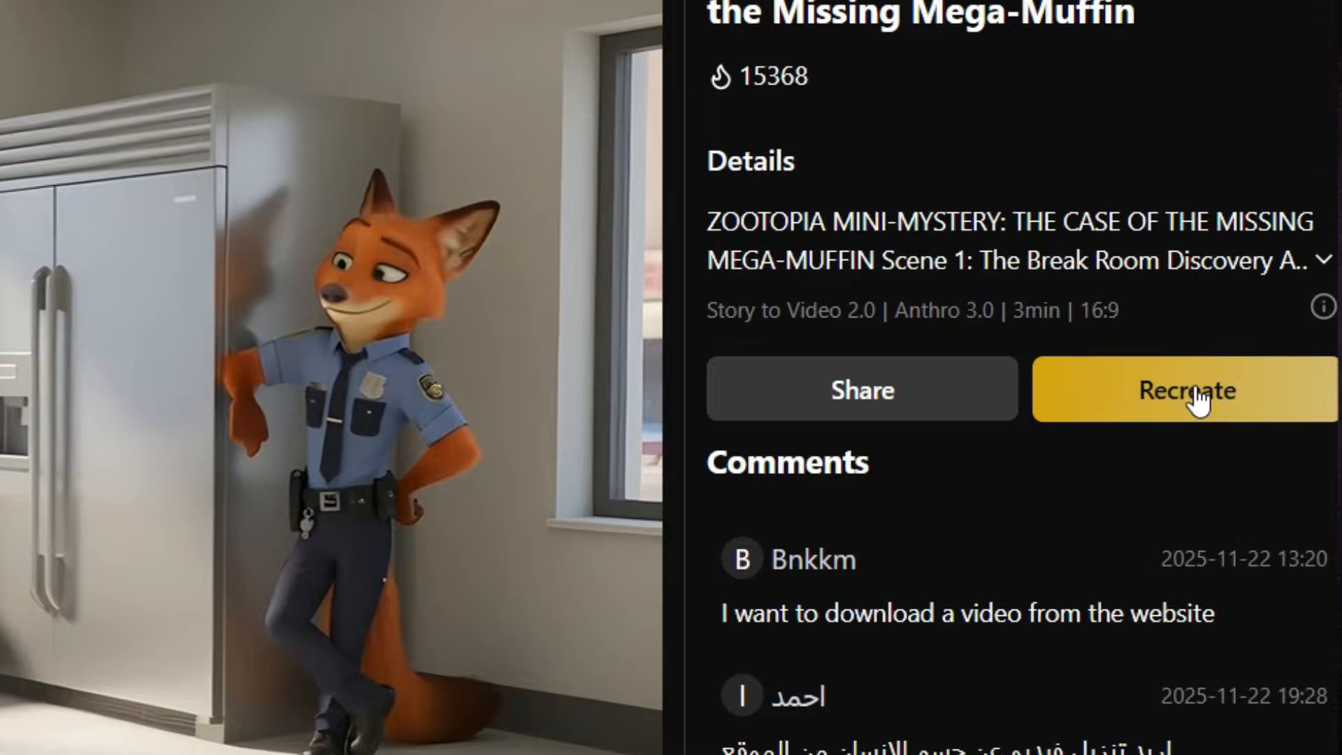
pyautogui.click(1225, 399)
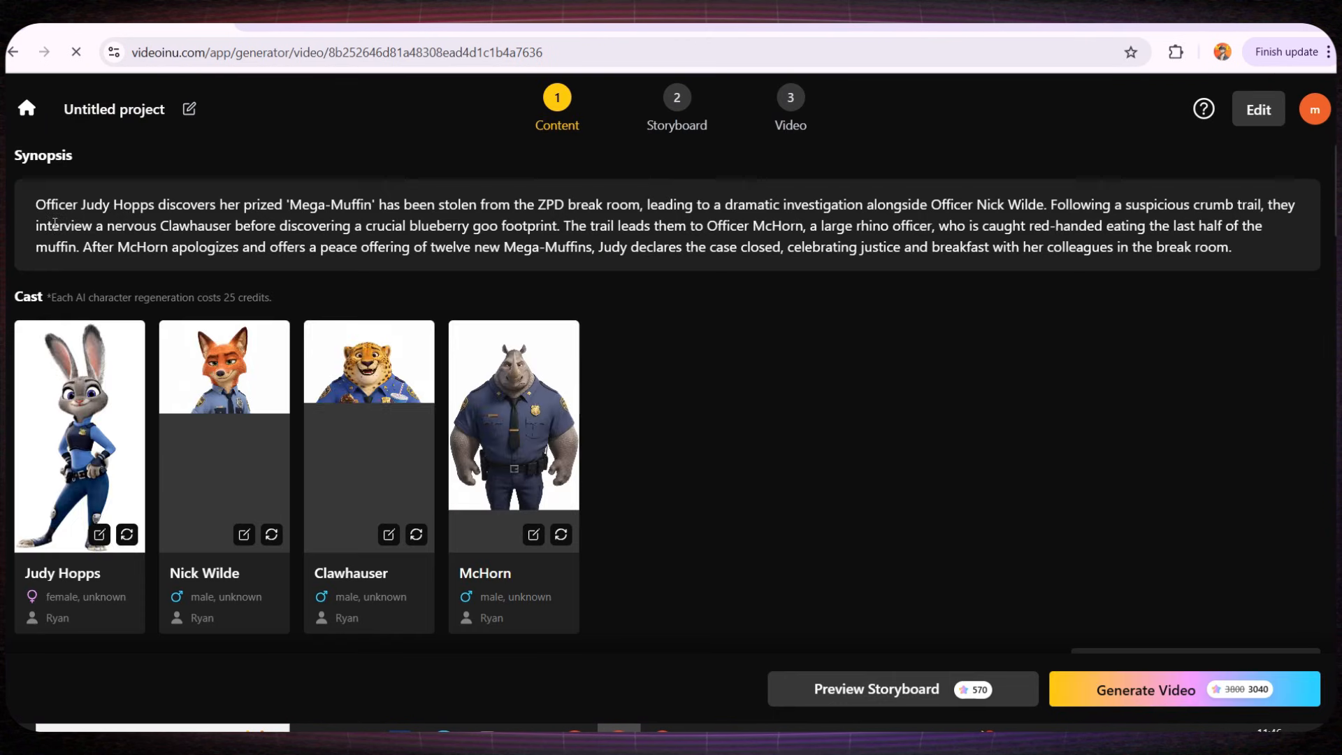
# Review the recreated project's synopsis and look through the public character library offered for Judy Hopps, leaving the character as it is.
pyautogui.moveTo(40, 204); pyautogui.dragTo(646, 254)
pyautogui.click(641, 221)
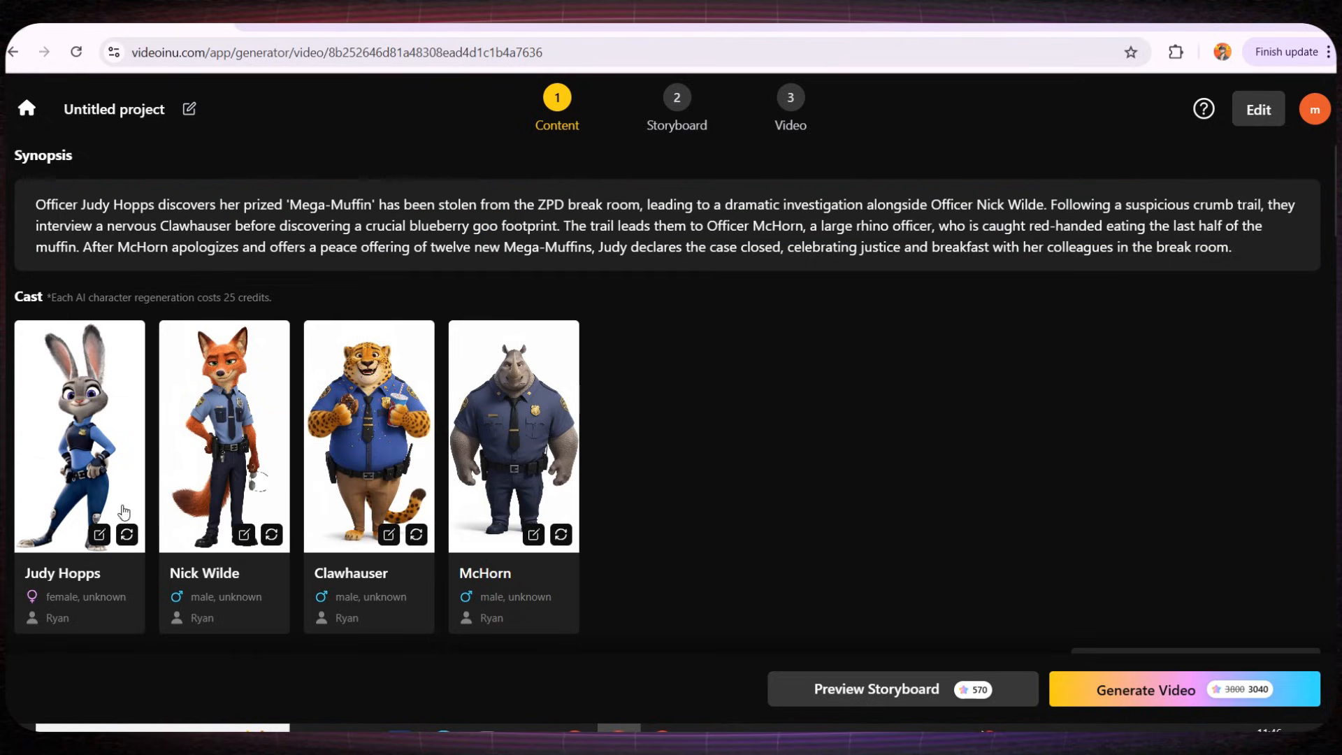
pyautogui.click(85, 430)
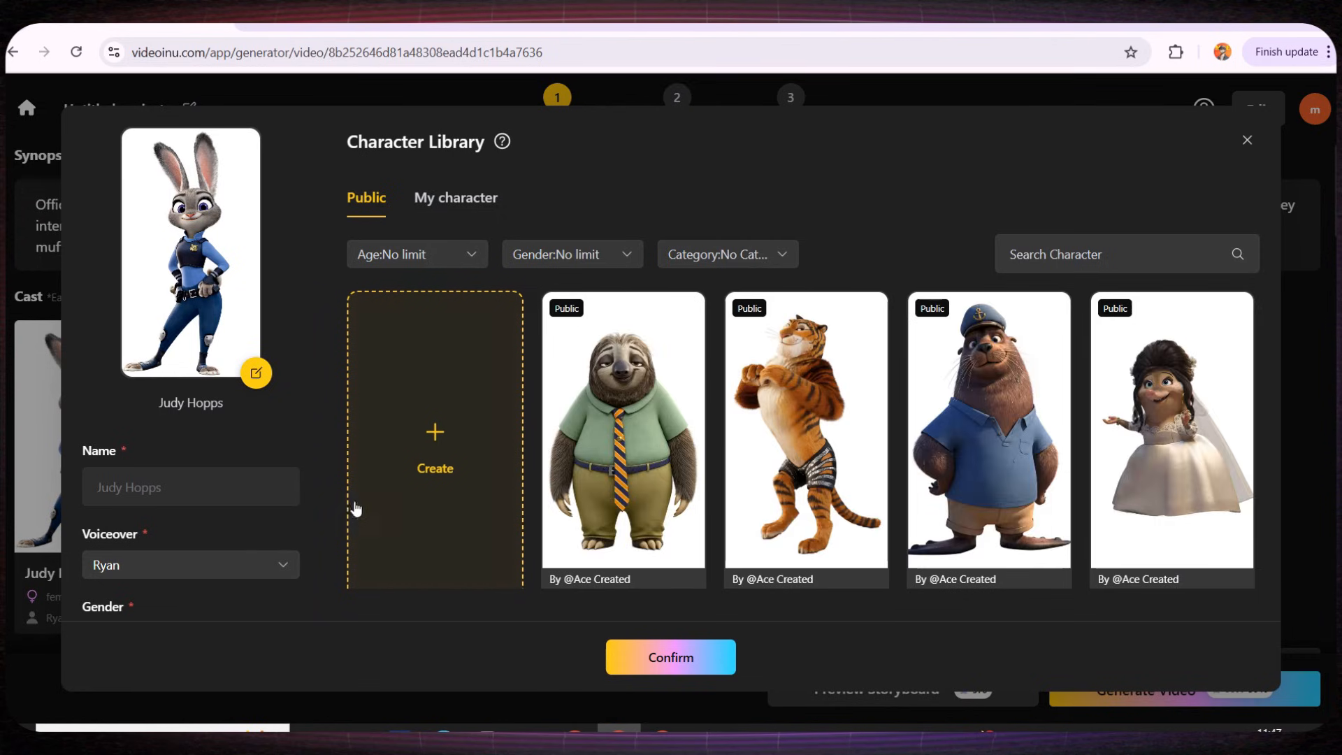
pyautogui.scroll(-1, 771, 396)
pyautogui.scroll(-2, 771, 396)
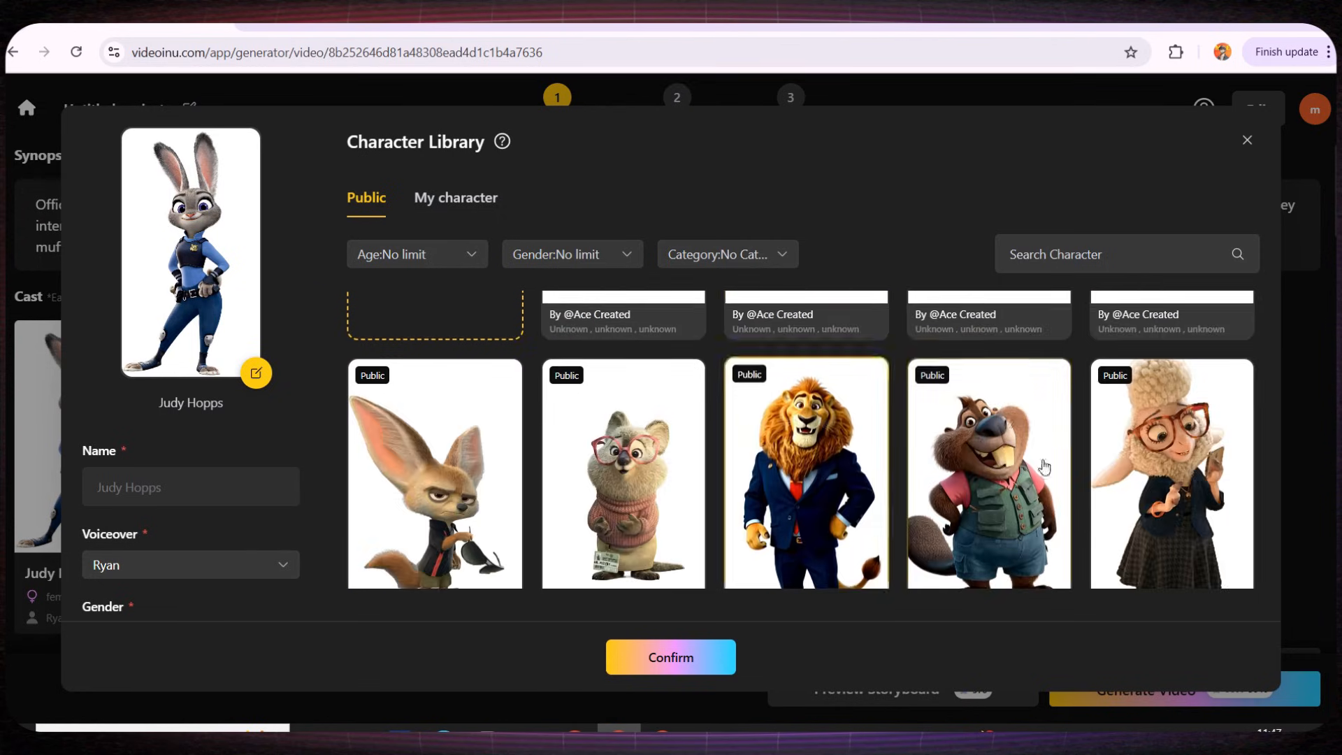
pyautogui.scroll(1, 780, 453)
pyautogui.scroll(2, 779, 453)
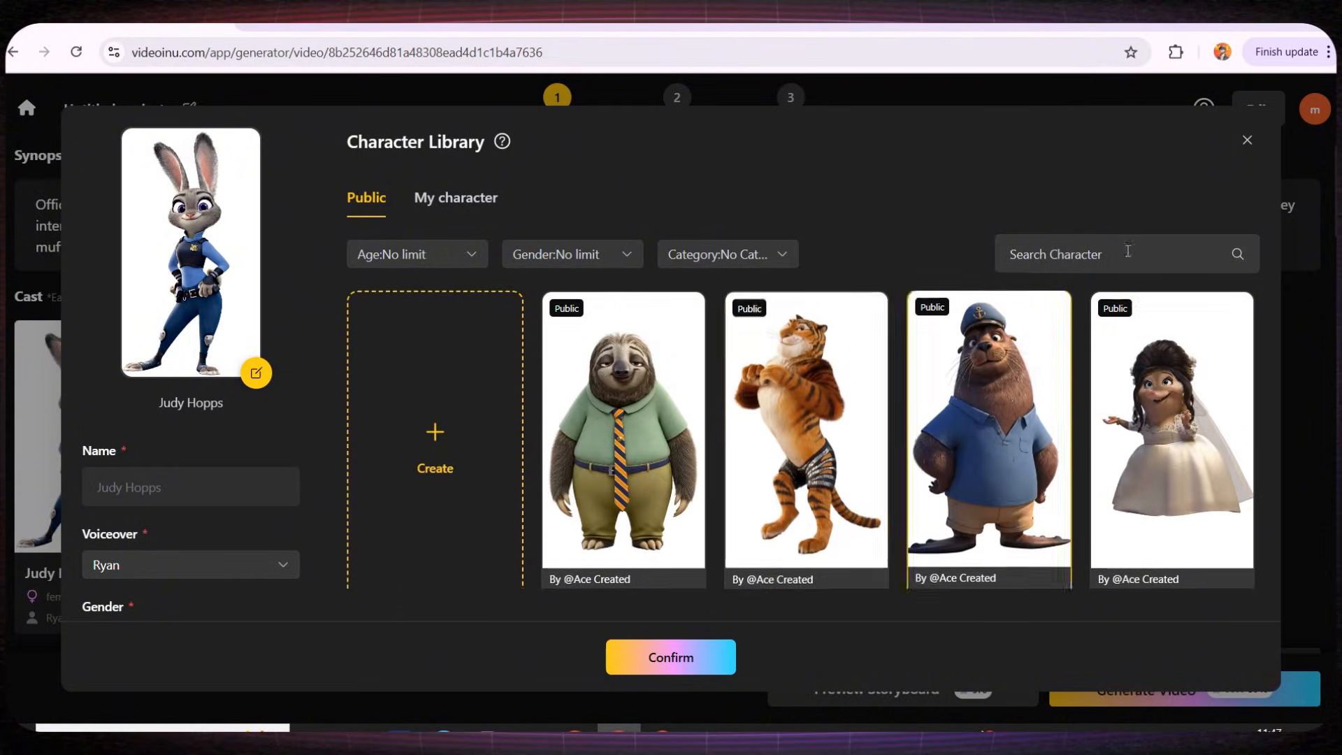
pyautogui.click(1248, 140)
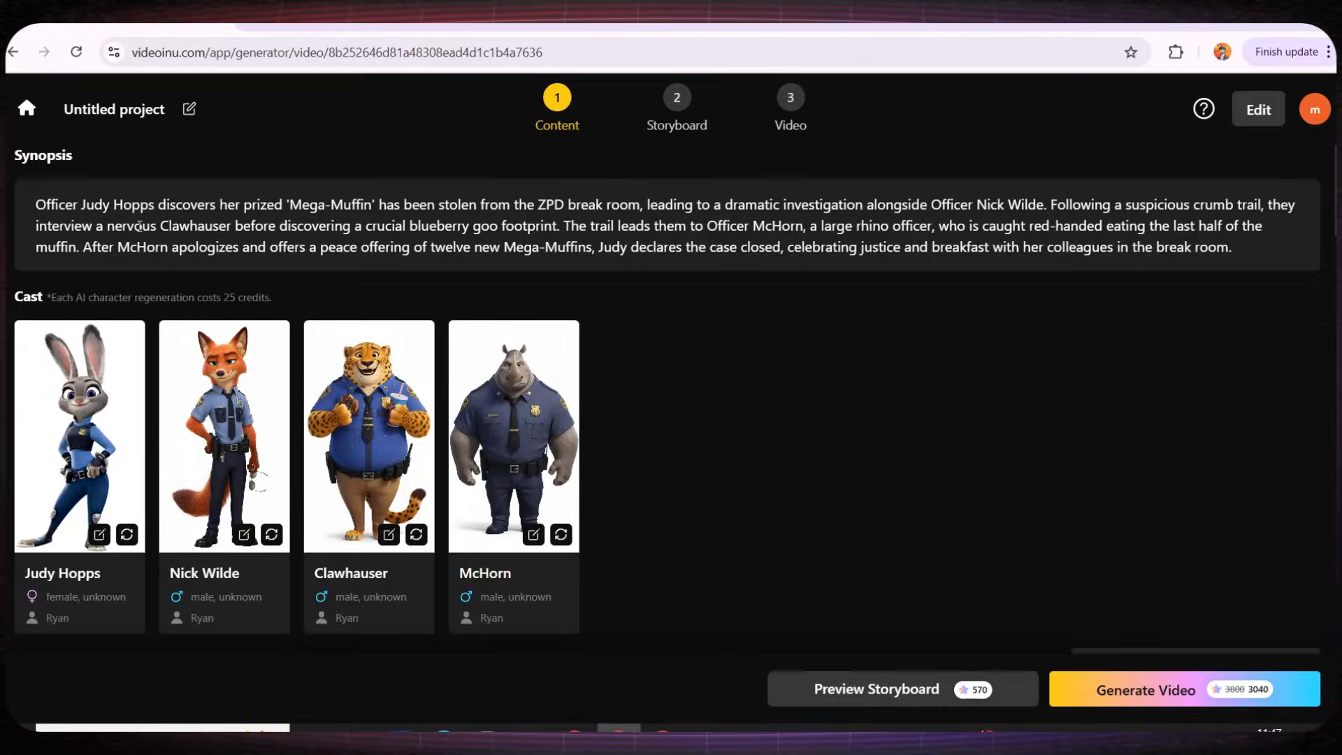
# Start a new Animation Video project and enter the full story prompt for "The Endless Road", a 12-scene Disney/Pixar-style 3D animated short film.
pyautogui.click(28, 108)
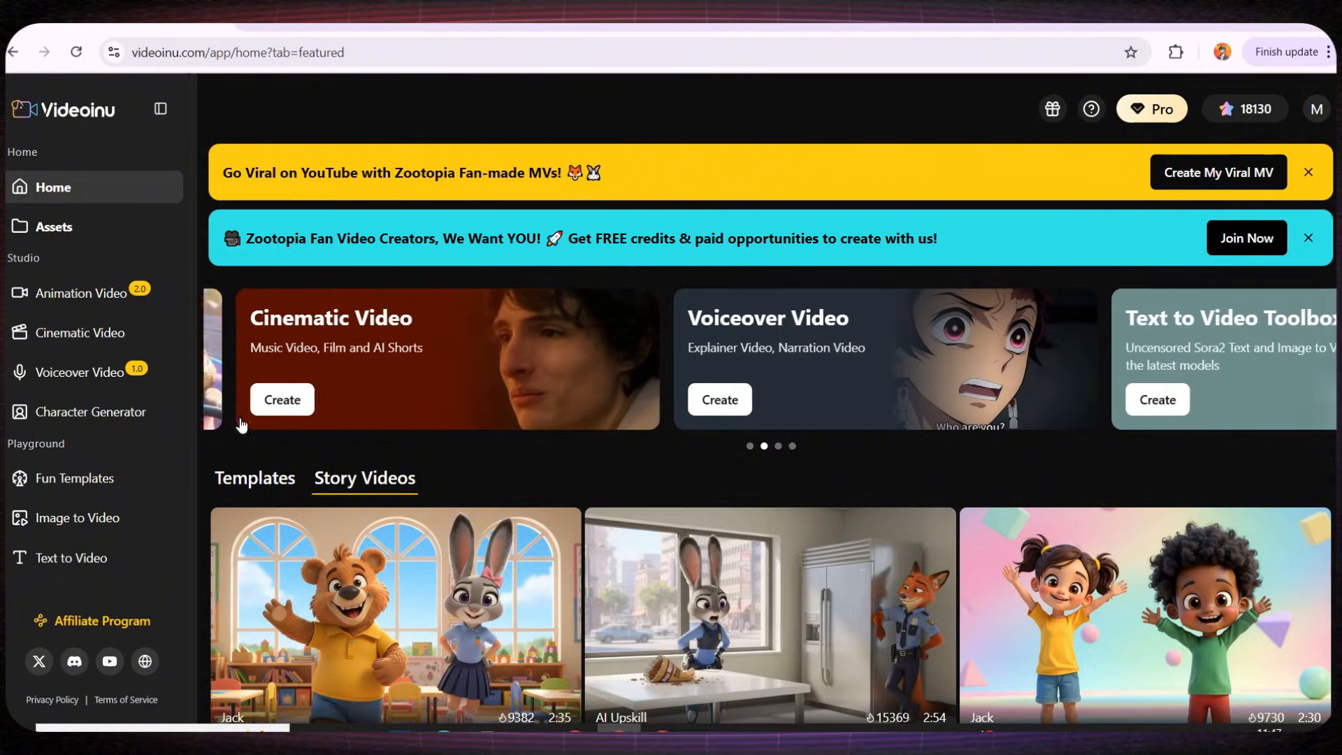
pyautogui.click(72, 301)
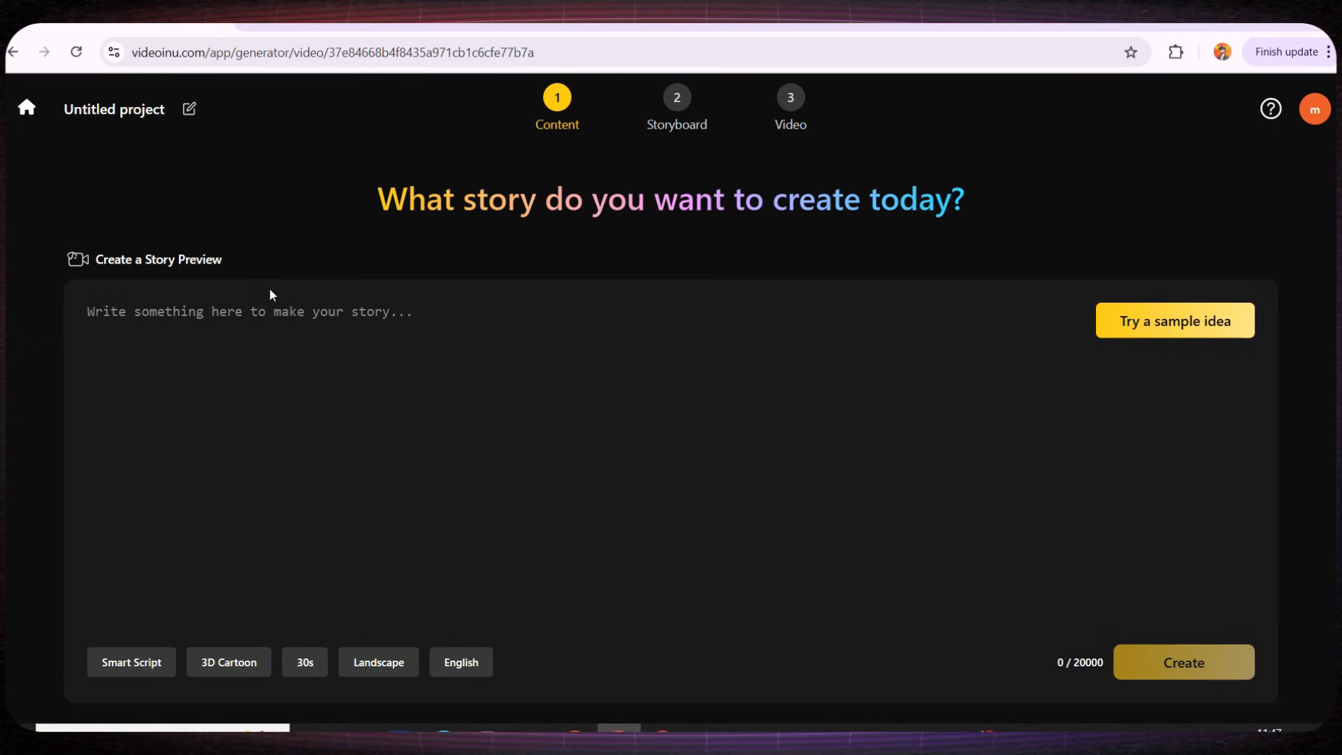
pyautogui.click(292, 327)
pyautogui.write('Generate a complete creative package for a 12-scene 3D animated short film (style: high-quality Disney/Pixar 3D render). Story concept: "The Endless Road" — A brave young girl and her loyal companion, a small fluffy blue creature, travel in a colorful delivery van across a long, sunlit highway cutting through empty lands, racing against time to deliver an important package that could save their town. INSTRUCTIONS FOR CONSISTENCY & SCALE: Define characters once using master prompts and keep their appearance identical throughout all scenes. CRITICAL CAMERA RULE: Never generate wide shots where characters appear tiny; always prioritize Medium Shots (waist-up) and Close-ups (face-focused) so characters are large, detailed, and fill the frame. Step 1: Master Character Prompts — write two highly detailed text-to-image prompts to establish the look: [THE GIRL]: a 11-year-old girl in a Disney 3D style with a warm, expressive face, curly dark hair tied back, wearing a bright delivery vest, shorts, and sneakers, showing courage and determination; [SPARK]: a cute, fluffy blue creature in a Disney 3D style with big expressive eyes, soft fur, wearing a matching delivery vest, playful yet loyal. Step 2: Scene Breakdown — generate a 12-scene script; for each scene provide two outputs: IMPORTANT: clearly specify "Medium Shot" or "Close-up" in every scene. (Text-to-Image Prompt): describe the visual action starting with "Medium Shot of…" or "Close-up of…" ensuring the girl and Spark are large and clearly visible in the foreground. (Image-to-Video Prompt): describe movement, facial expressions, and emotional beats, and include character dialogue in every scene.')
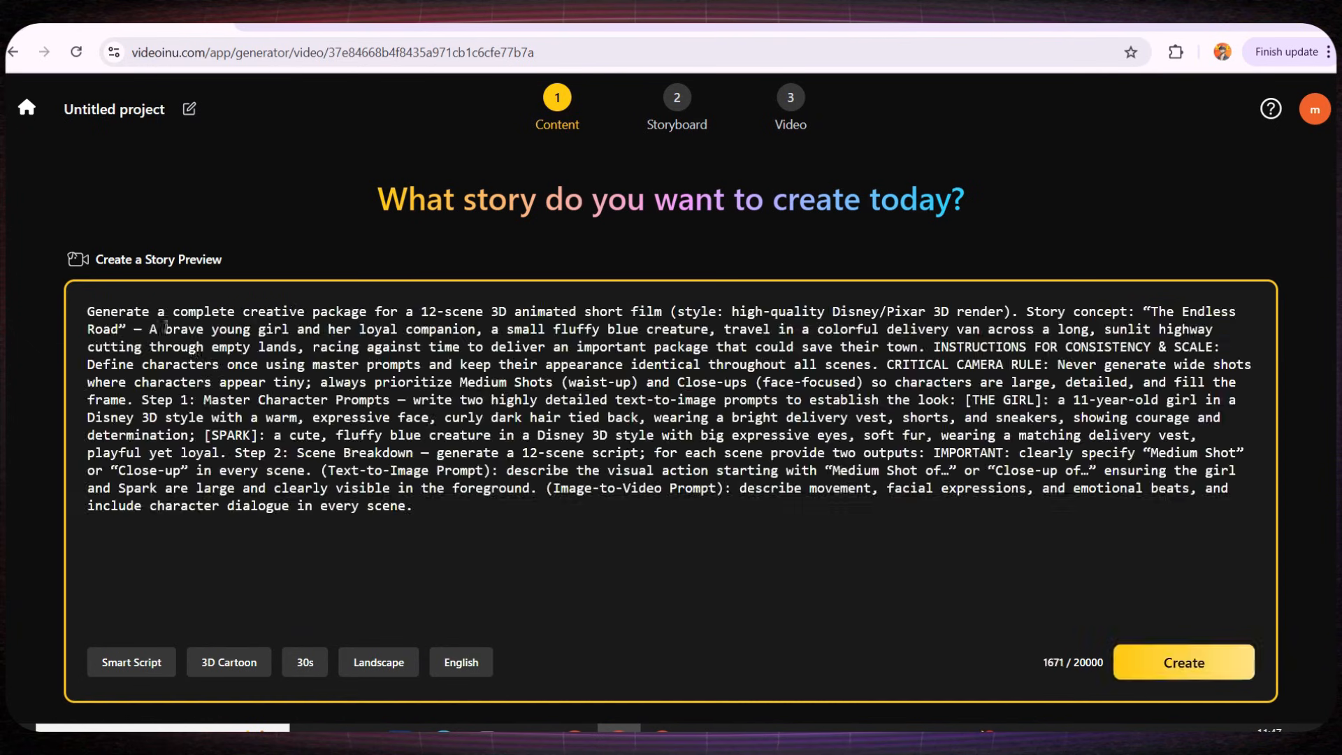
pyautogui.moveTo(98, 312); pyautogui.dragTo(534, 511)
pyautogui.click(544, 462)
# Set the video length to 60s, keep 3D Cartoon style, Landscape format and English, and create the story preview.
pyautogui.click(238, 668)
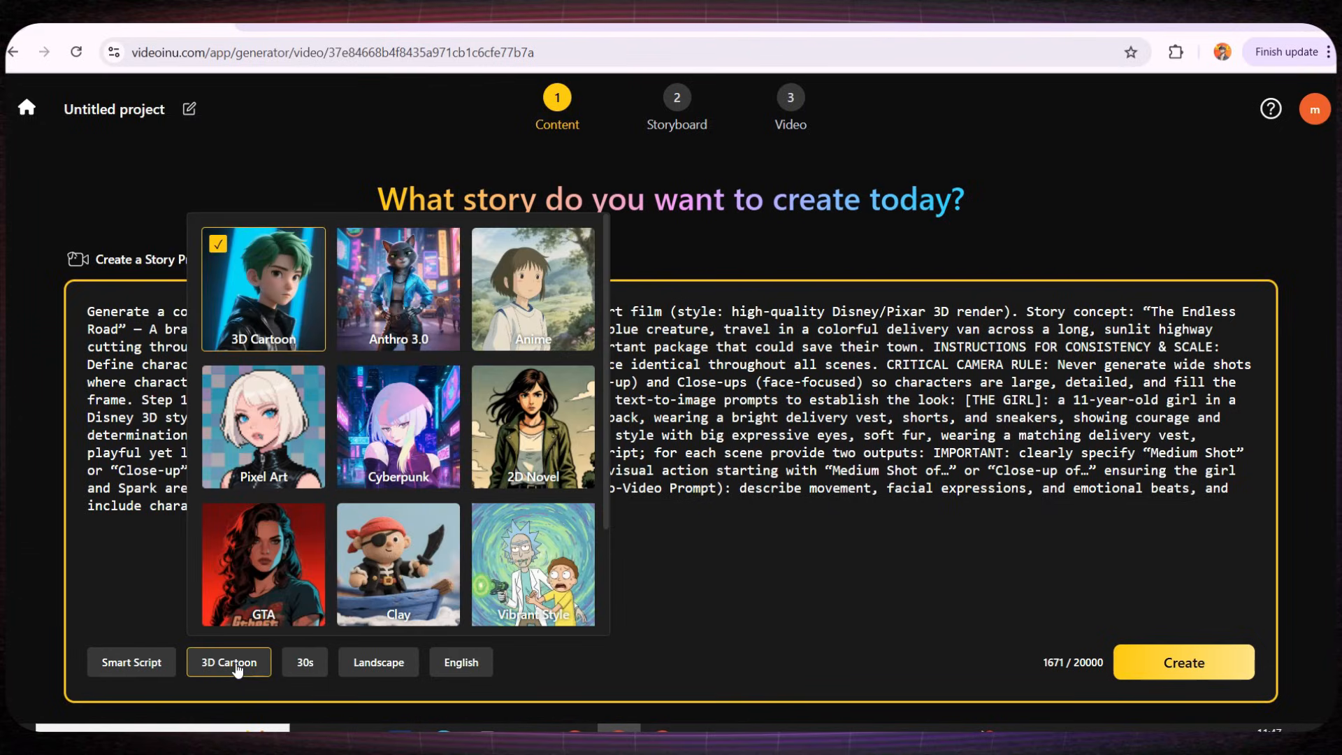
pyautogui.scroll(-2, 453, 505)
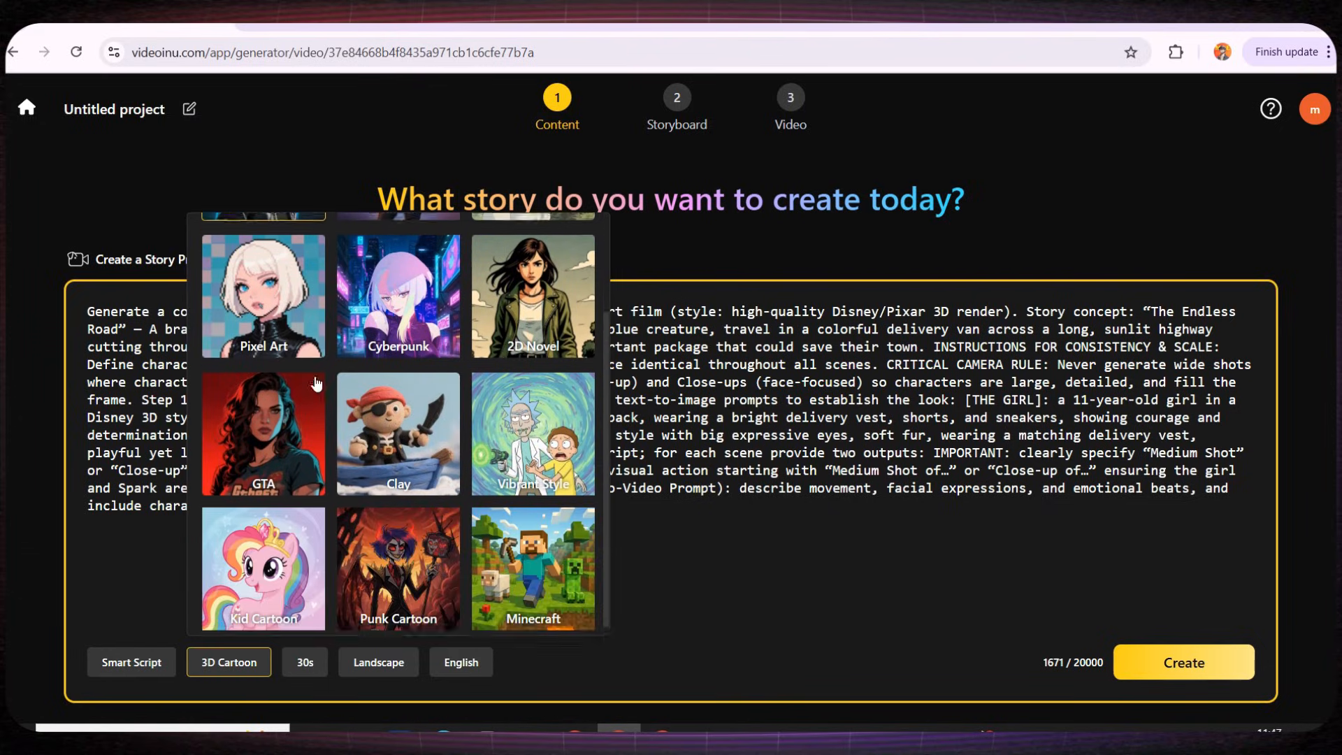
pyautogui.scroll(2, 283, 297)
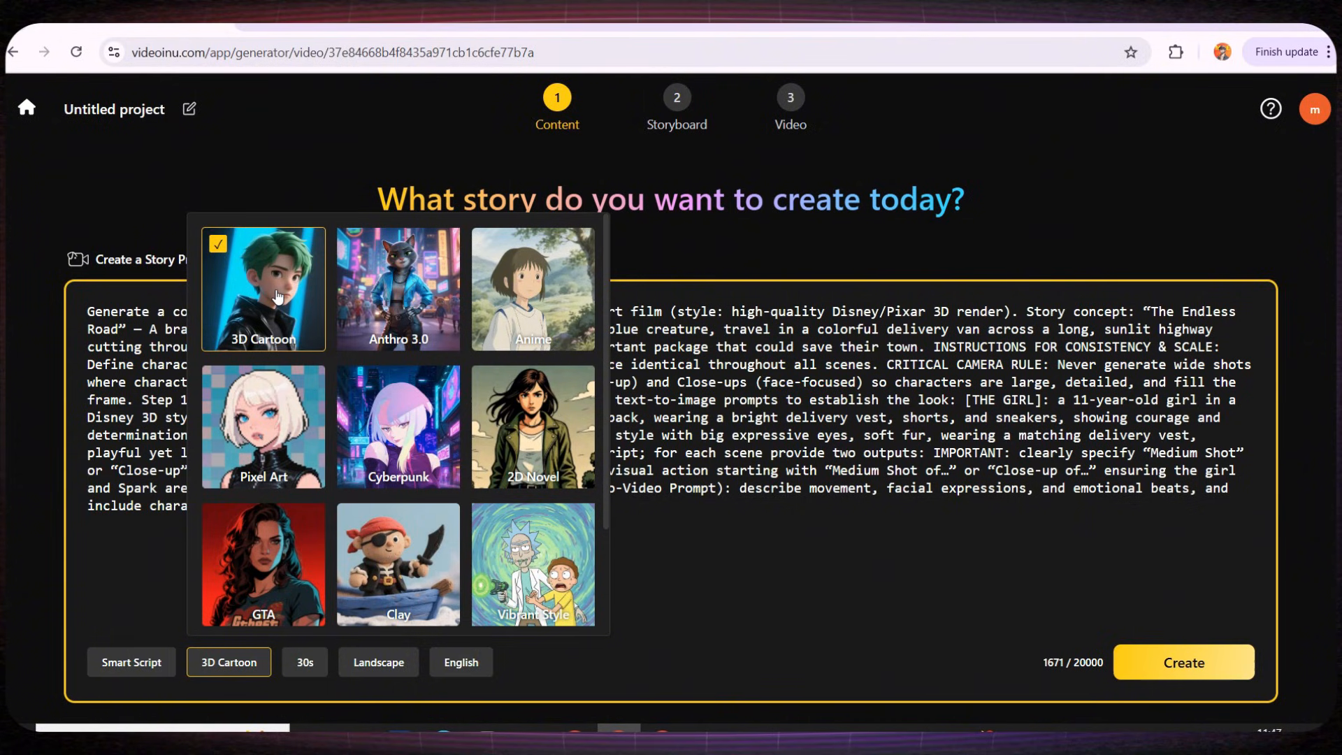
pyautogui.click(316, 669)
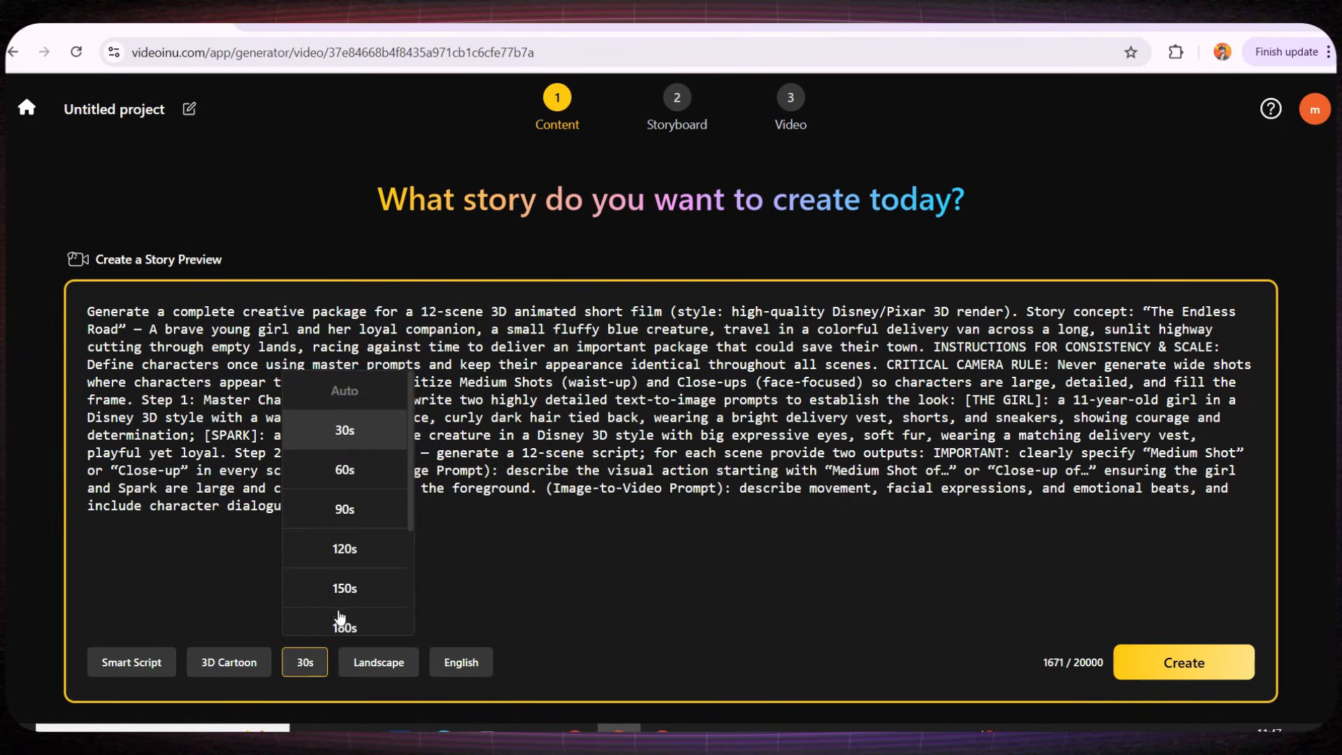
pyautogui.click(353, 470)
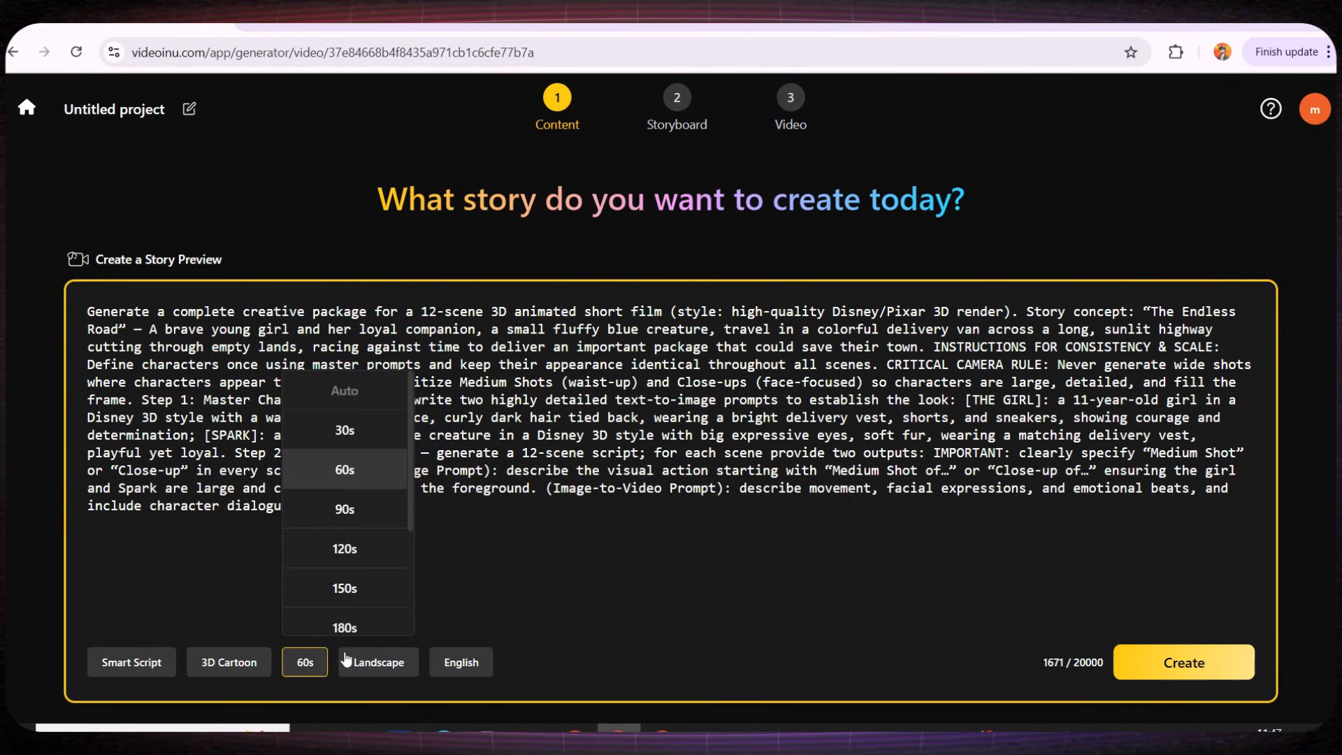
pyautogui.click(369, 670)
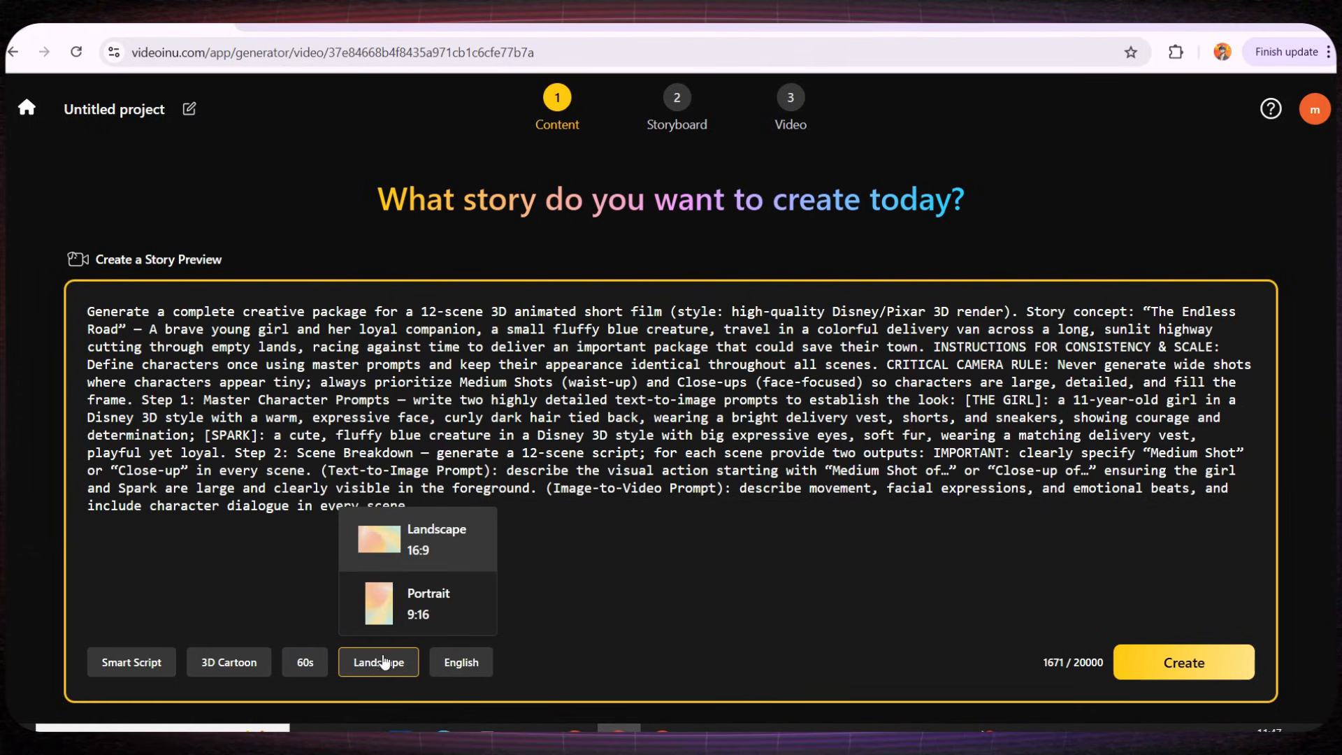
pyautogui.click(470, 669)
pyautogui.click(471, 670)
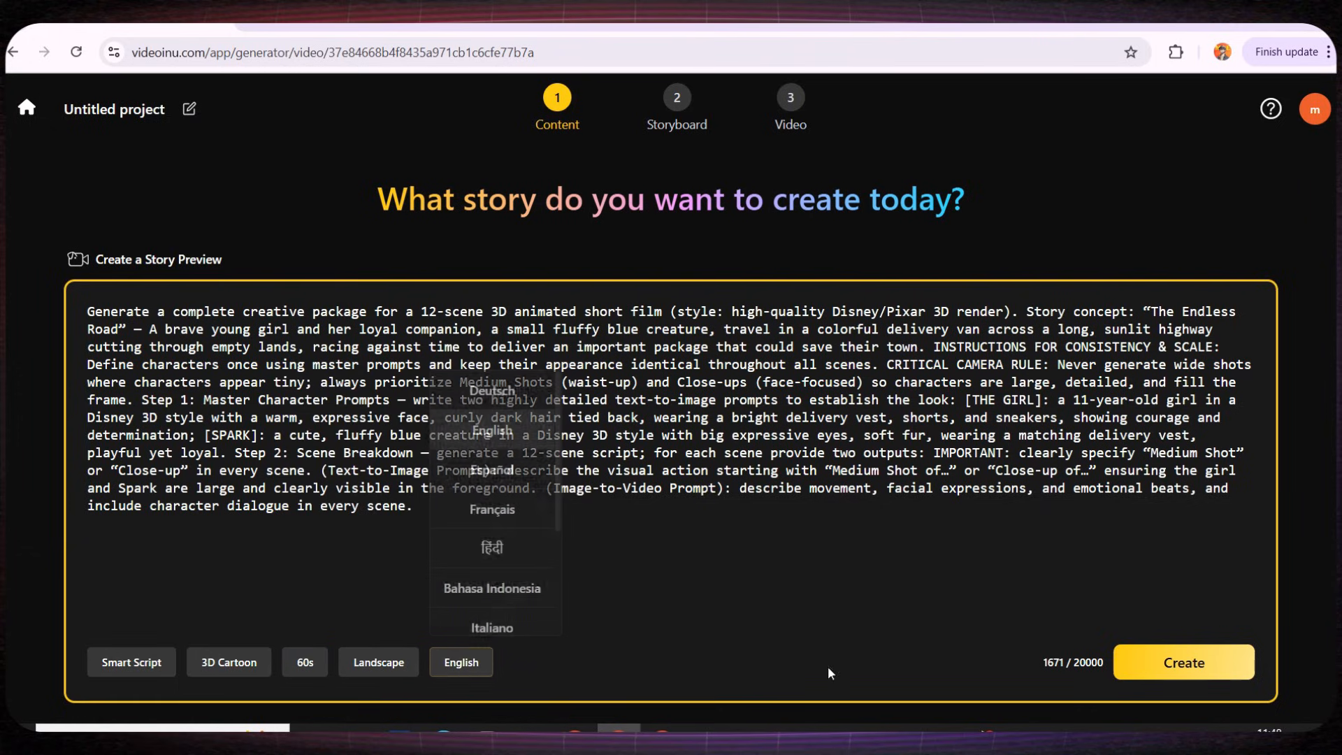
pyautogui.click(1174, 671)
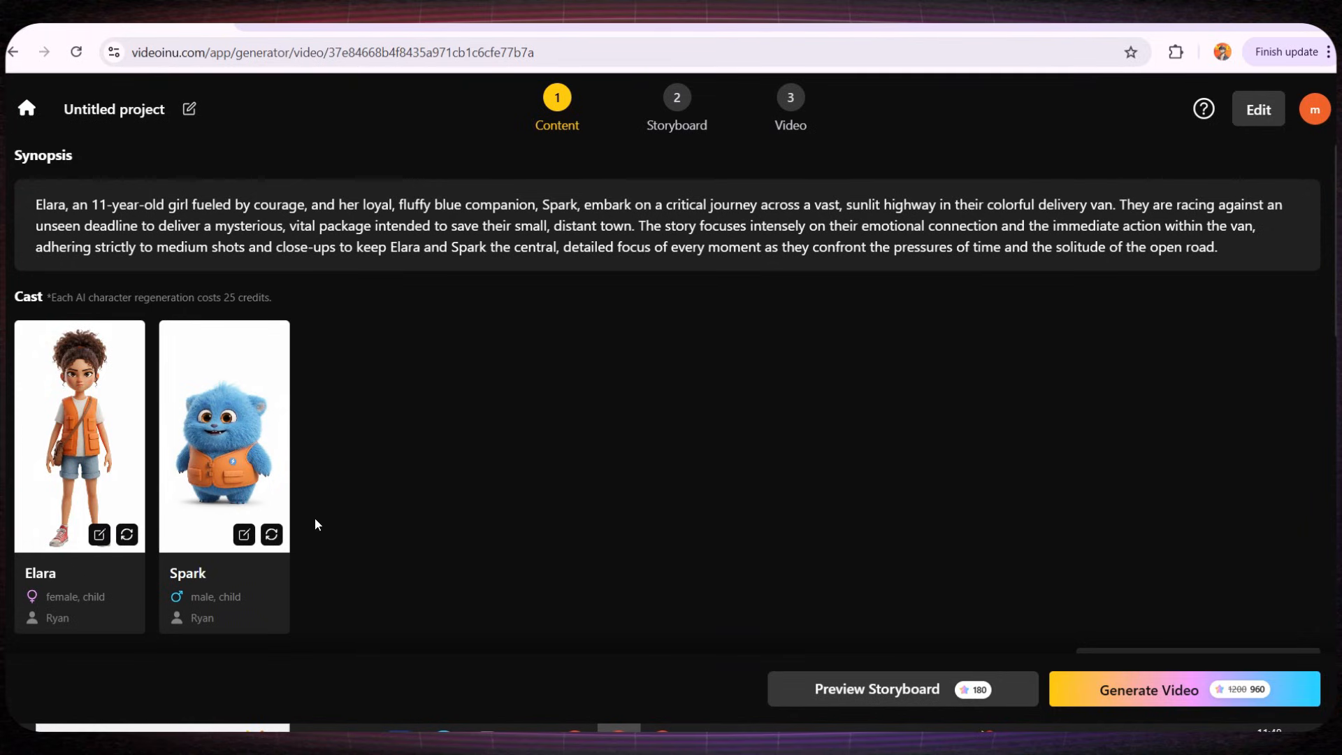
# Examine the public characters and the character creation form available for Spark, and close both without changing the character.
pyautogui.click(227, 444)
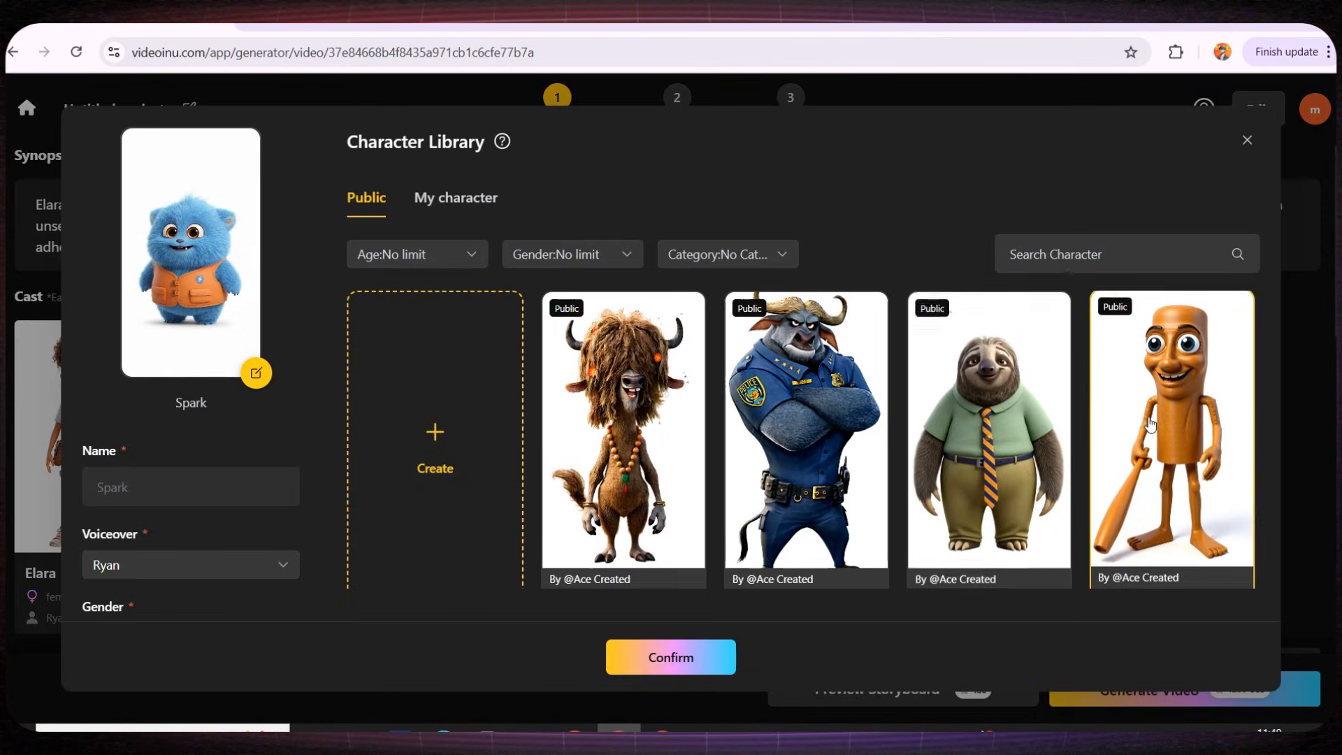
pyautogui.scroll(-5, 493, 447)
pyautogui.scroll(-2, 500, 498)
pyautogui.scroll(6, 499, 497)
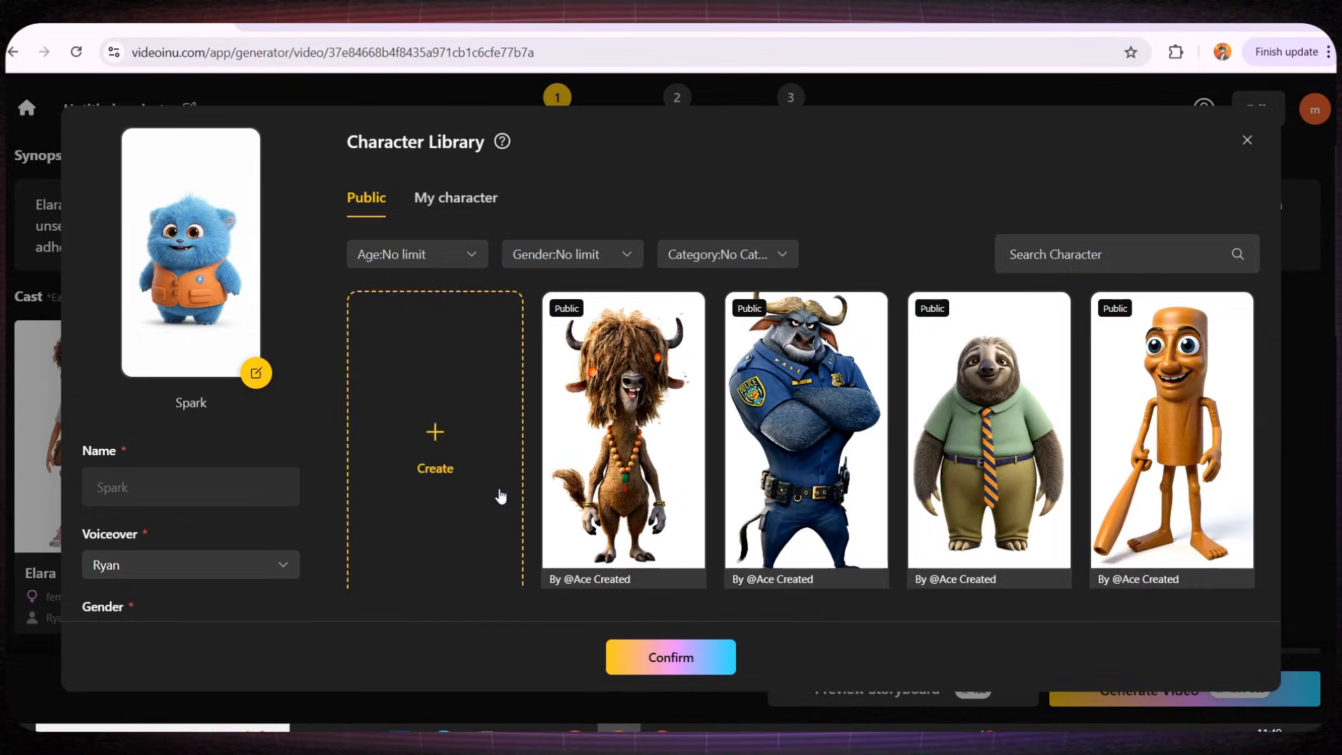
pyautogui.click(427, 401)
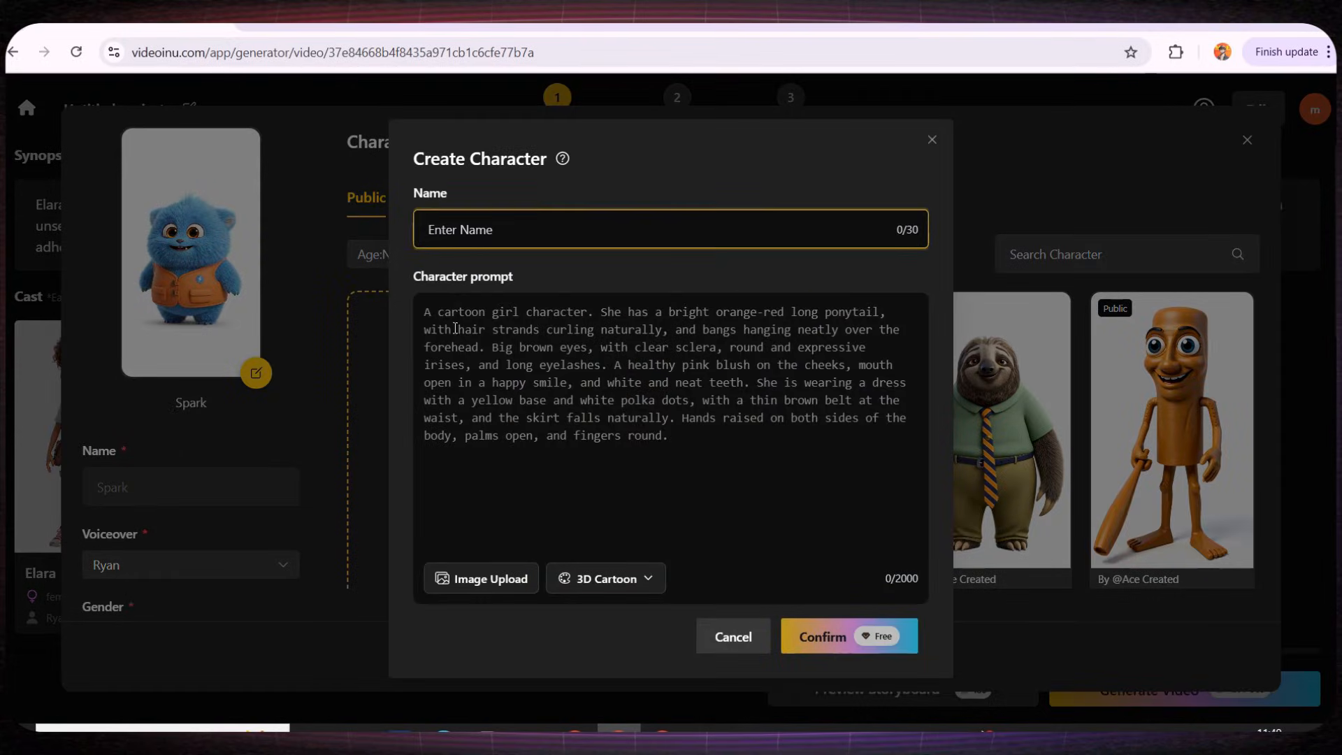
pyautogui.click(432, 308)
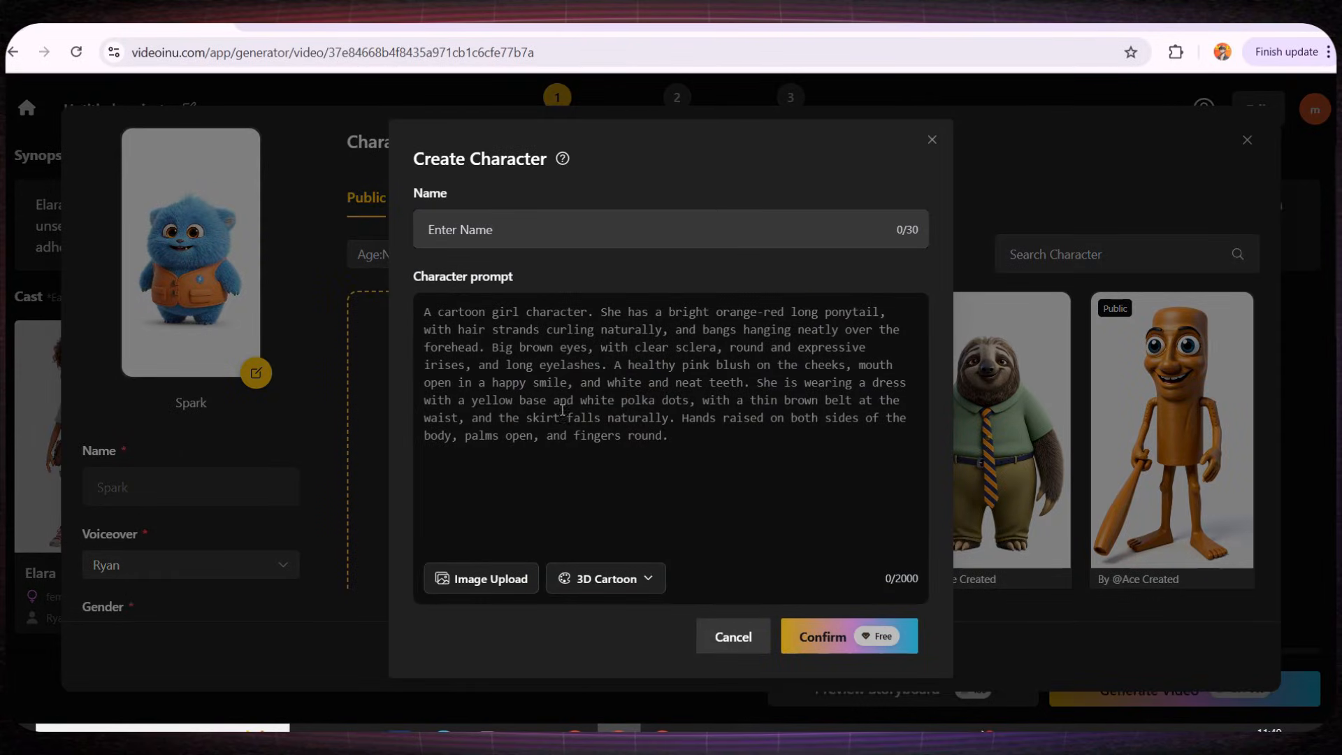
pyautogui.click(931, 140)
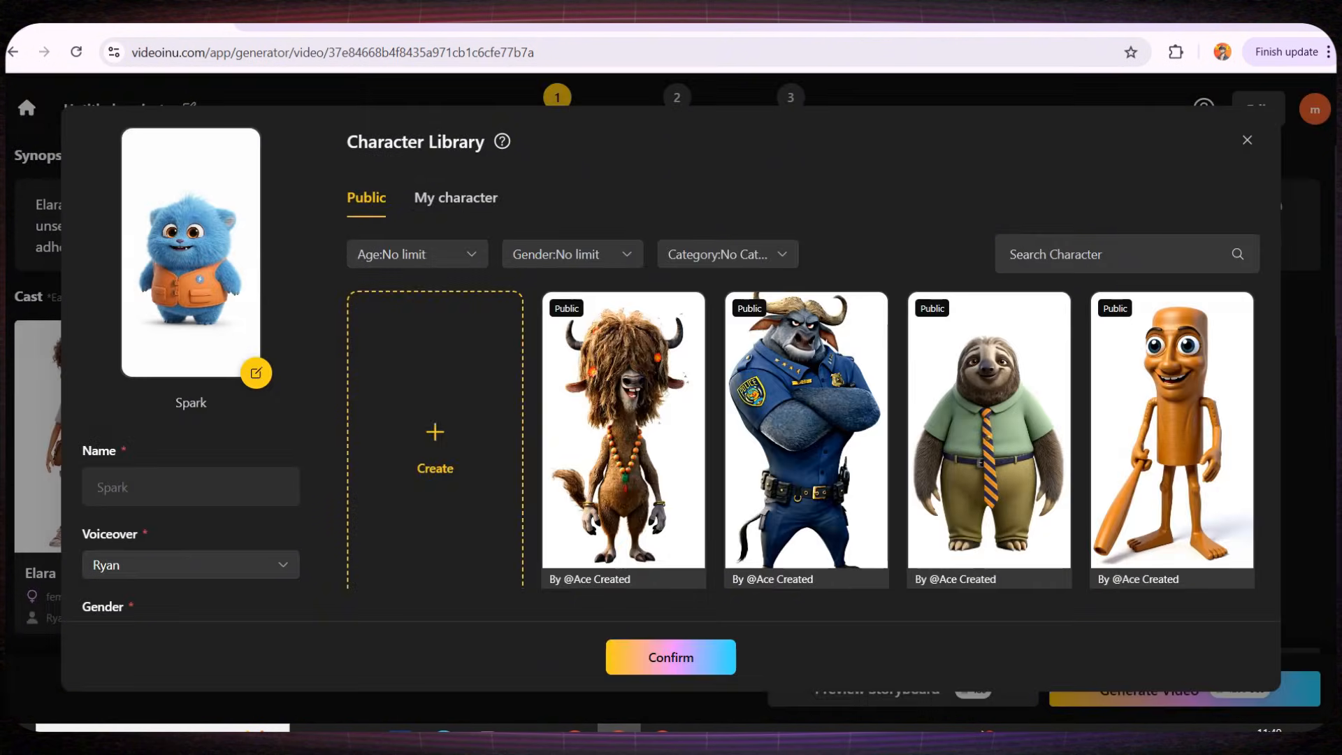
pyautogui.click(1248, 140)
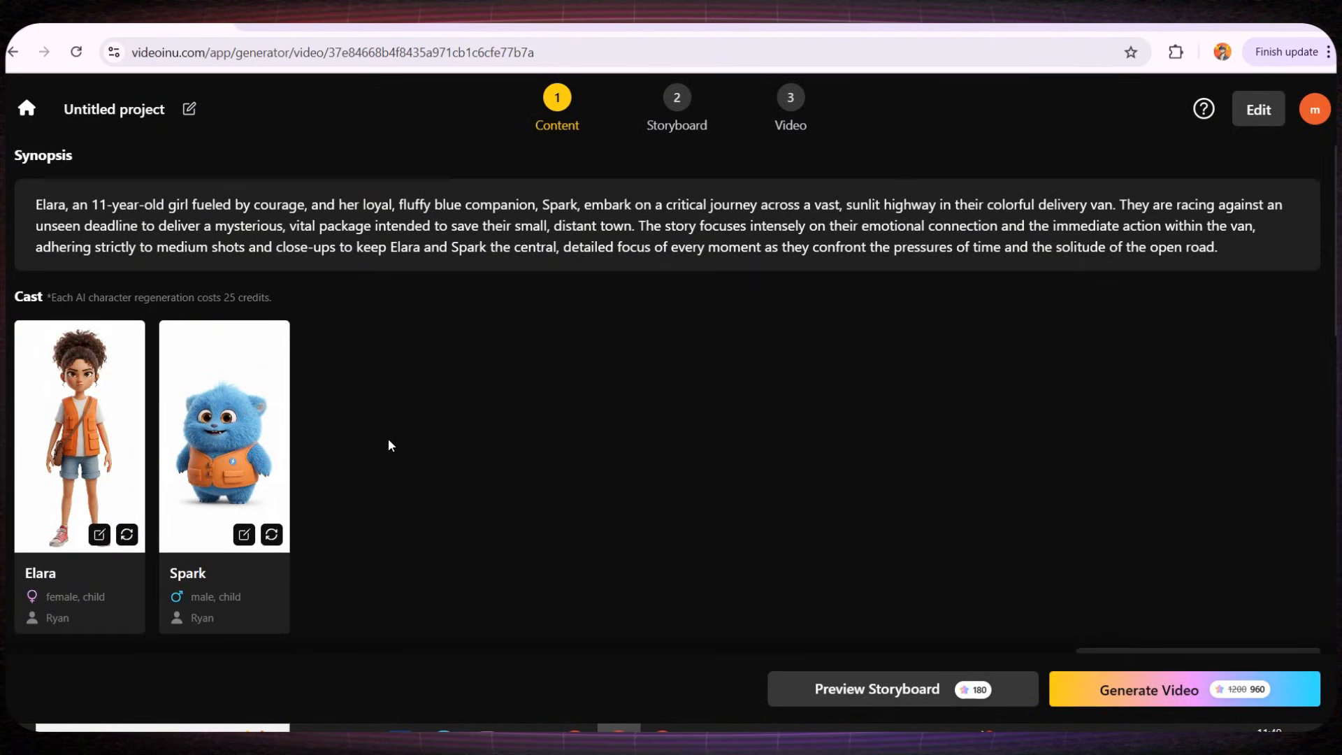
# Review the generated script, reading the scene titles, descriptions and shot contents of all three scenes.
pyautogui.scroll(-6, 1048, 526)
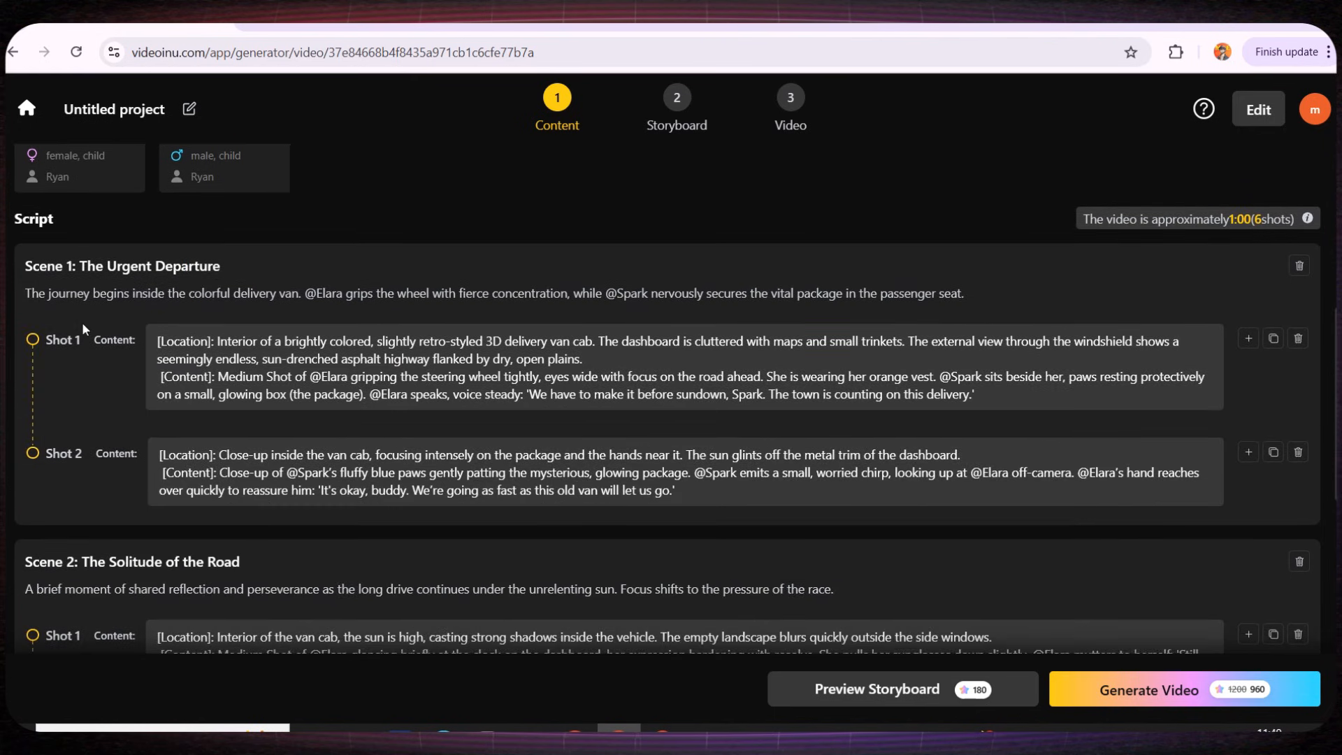
pyautogui.moveTo(45, 264); pyautogui.dragTo(233, 270)
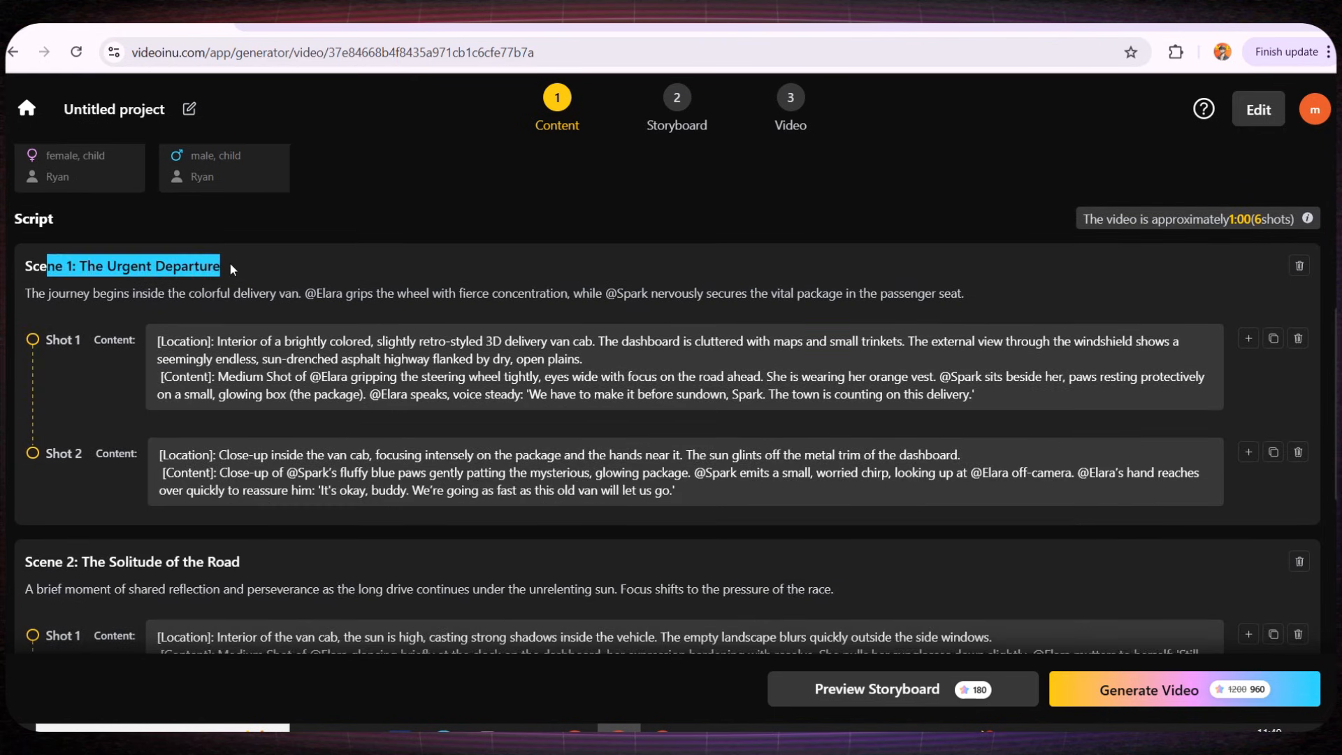
pyautogui.moveTo(40, 288); pyautogui.dragTo(981, 318)
pyautogui.click(60, 296)
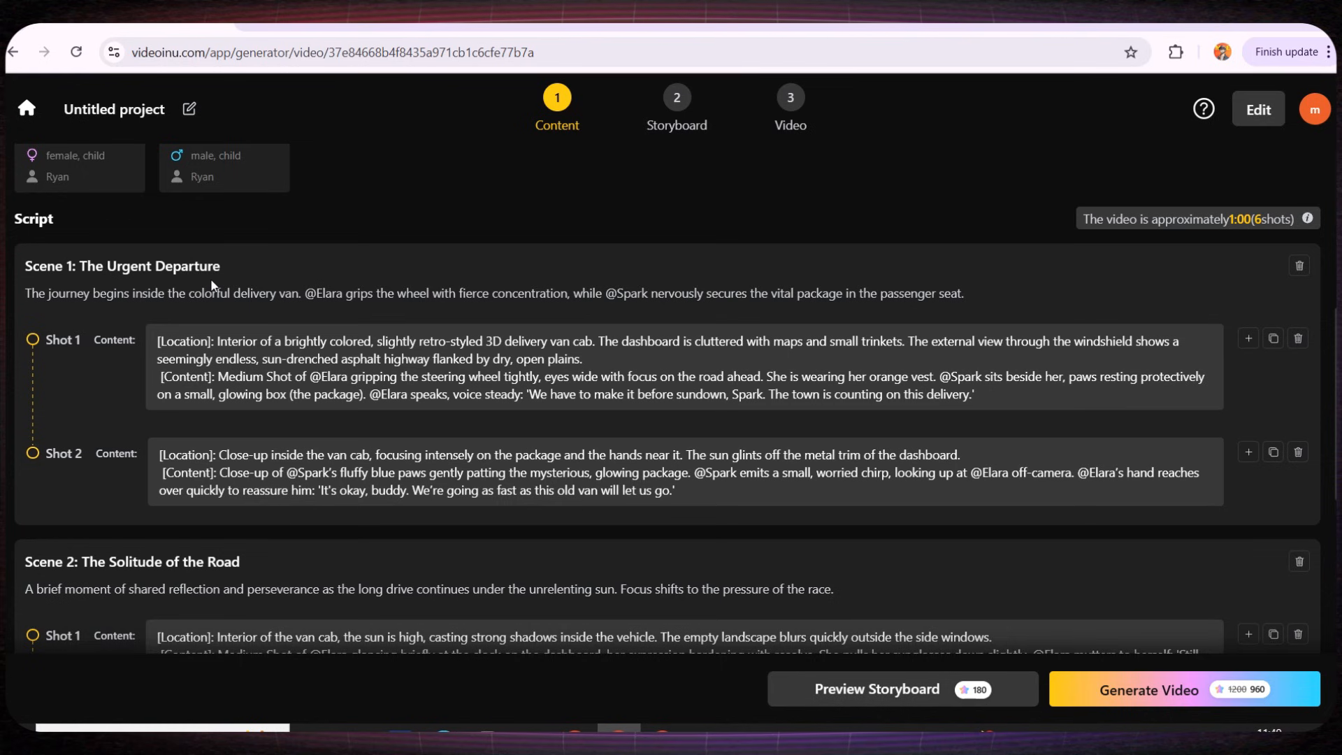
pyautogui.scroll(-3, 212, 285)
pyautogui.moveTo(111, 413); pyautogui.dragTo(450, 412)
pyautogui.click(447, 411)
pyautogui.scroll(-4, 446, 411)
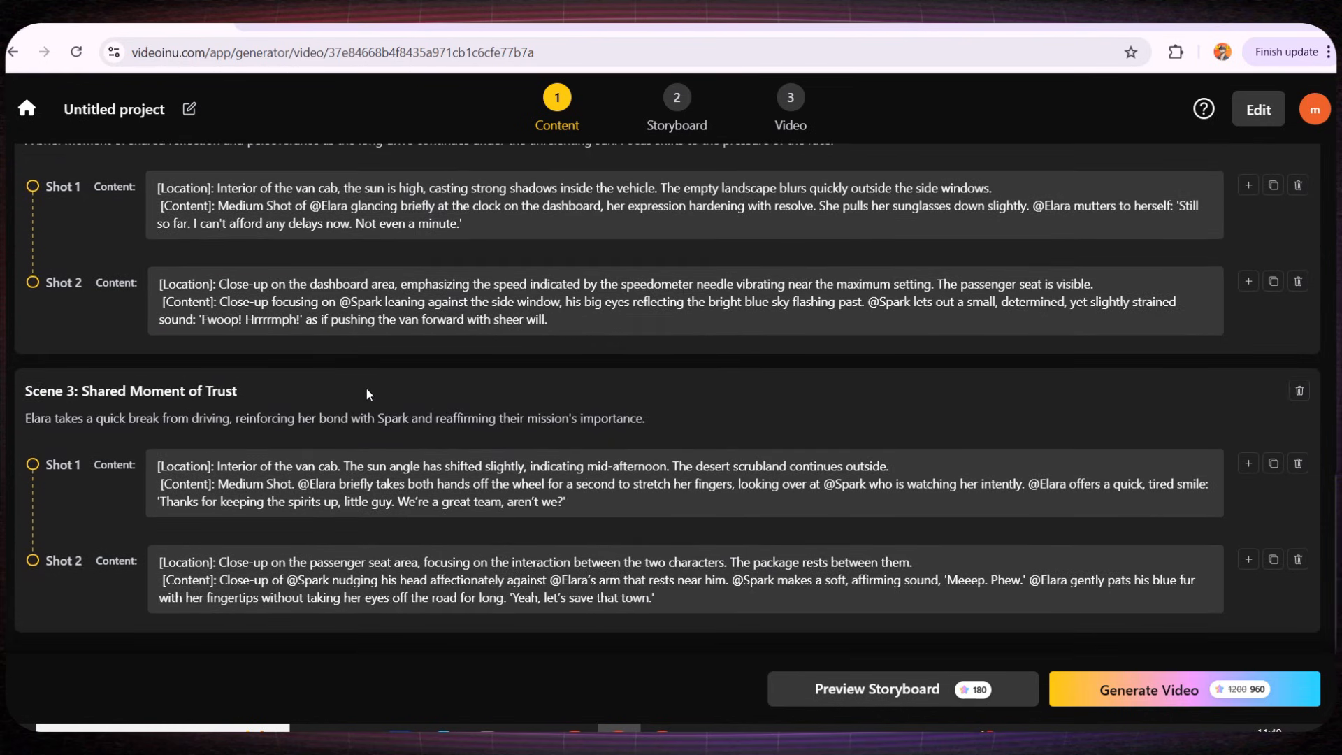
pyautogui.click(239, 463)
pyautogui.scroll(10, 89, 415)
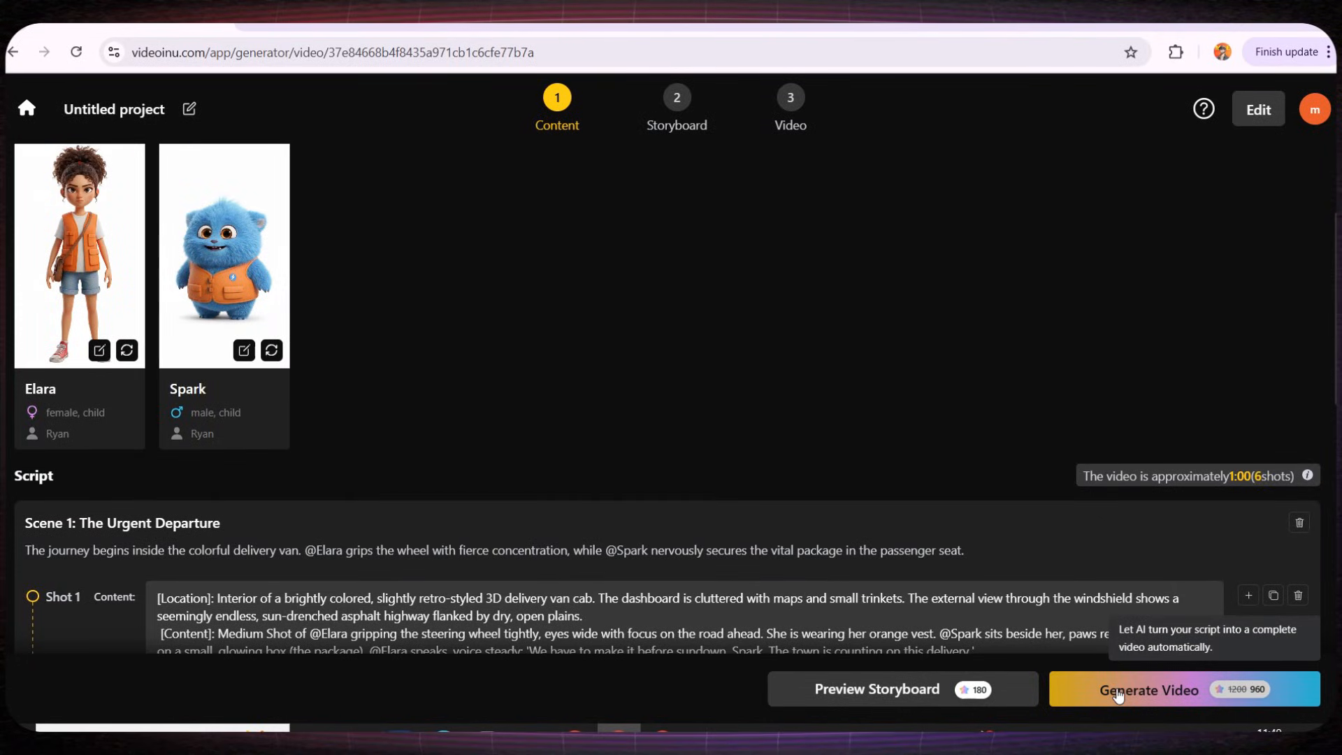
# Generate the complete video automatically from the six-shot script and look through the storyboard shots while they render.
pyautogui.click(1117, 692)
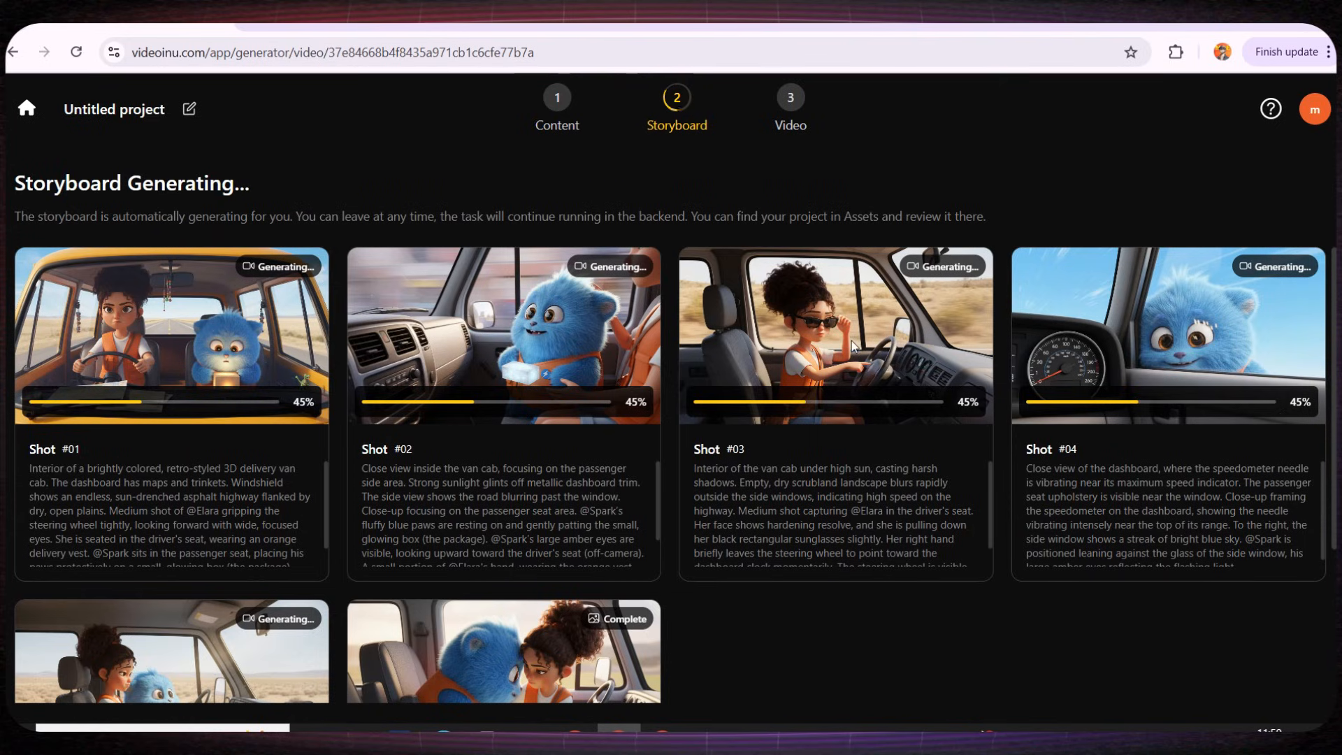
pyautogui.scroll(-3, 1132, 346)
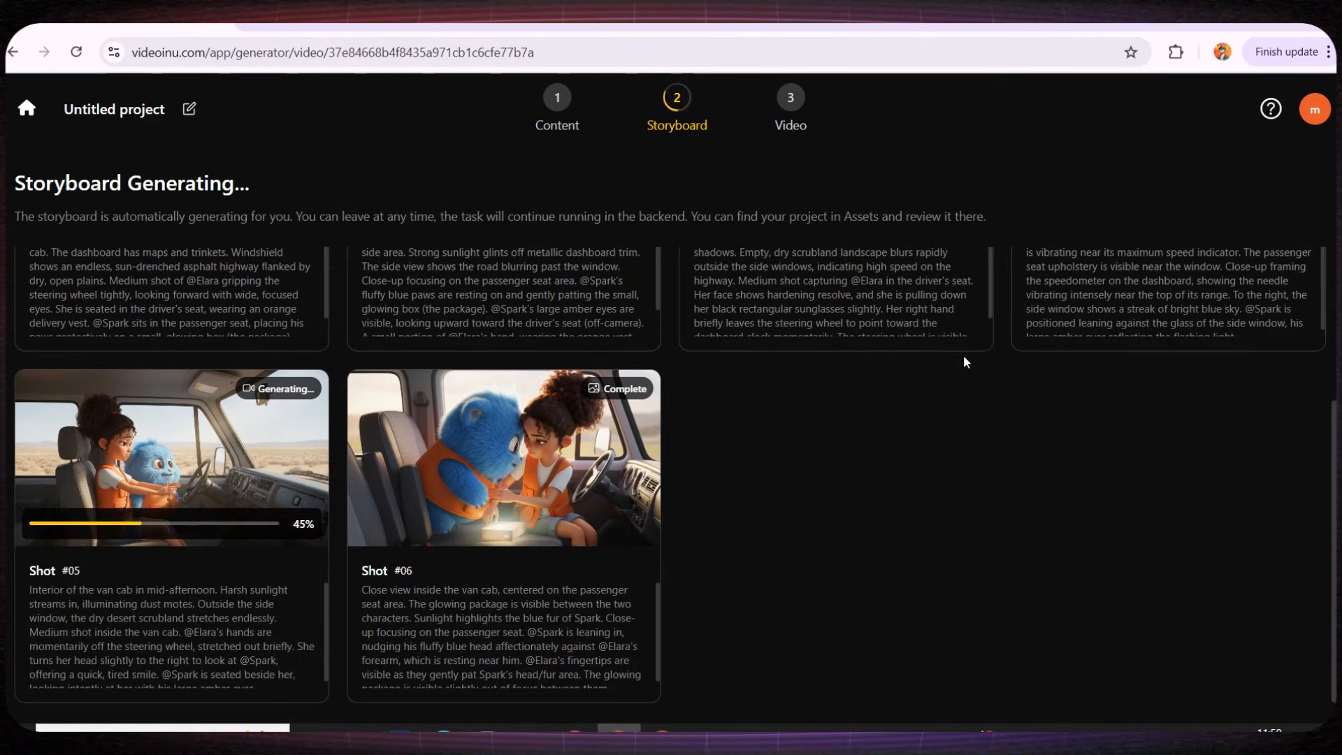
pyautogui.scroll(2, 256, 482)
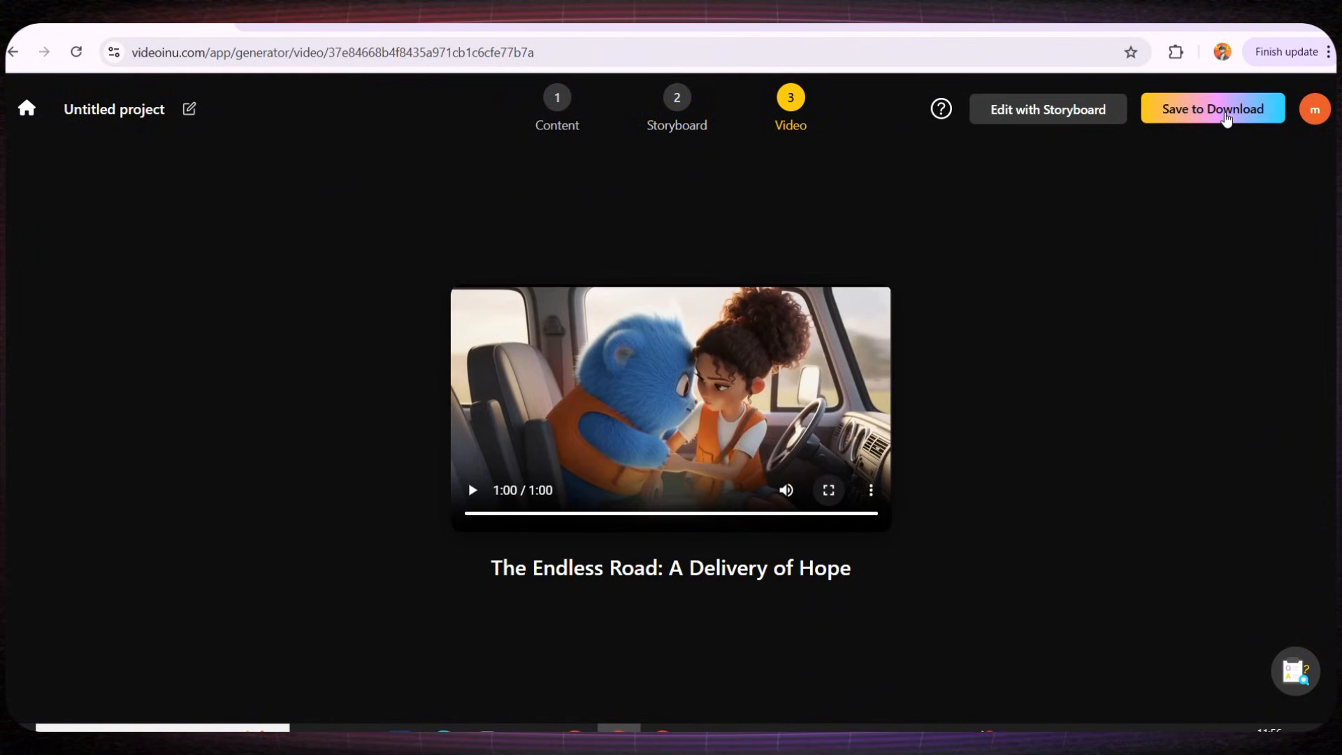
# Save the finished video for download at 1080p resolution with community sharing set to Private.
pyautogui.click(1226, 119)
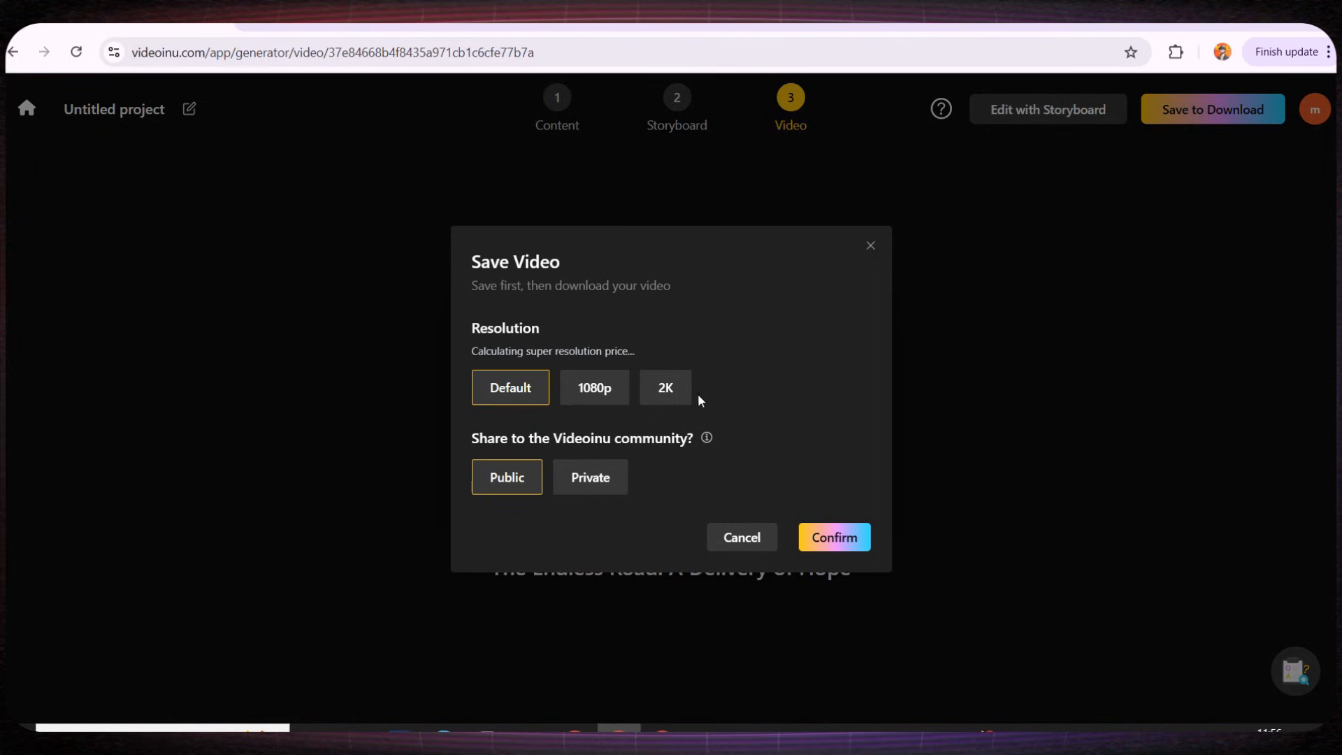
pyautogui.click(579, 381)
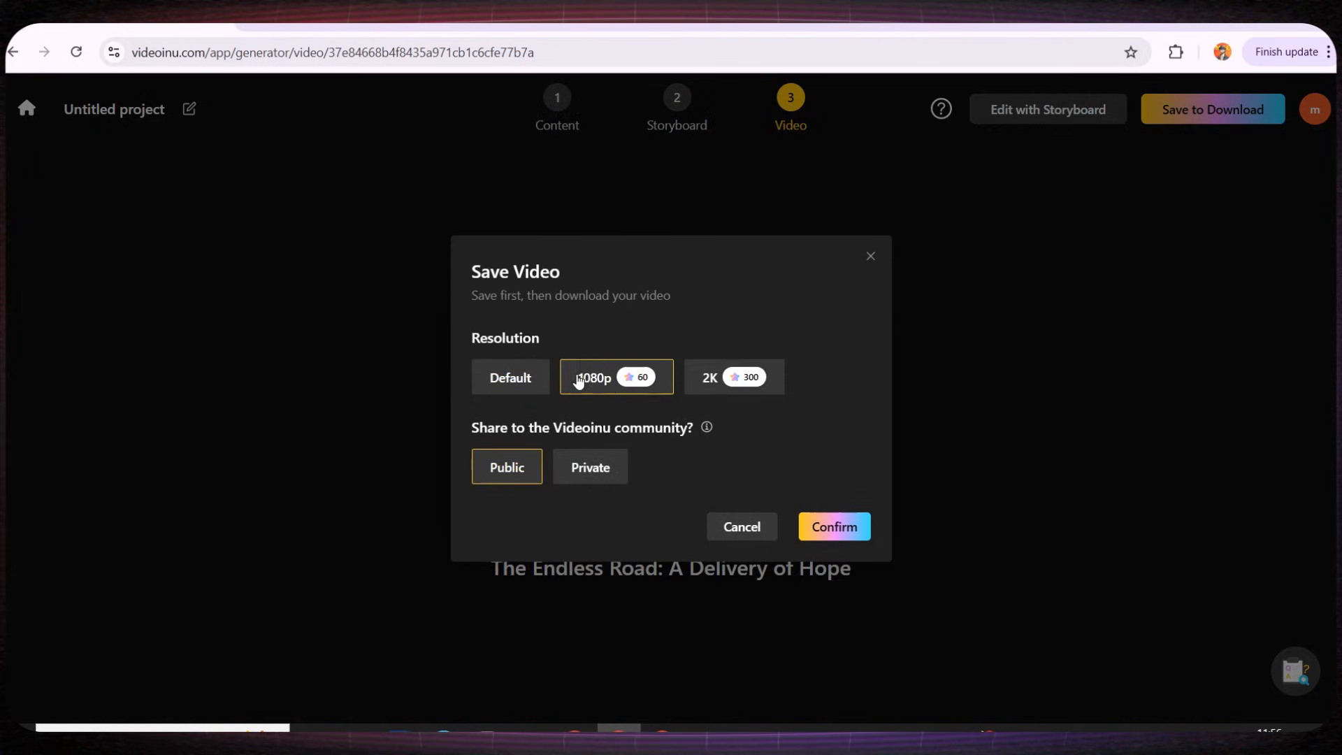
pyautogui.click(610, 469)
pyautogui.click(826, 524)
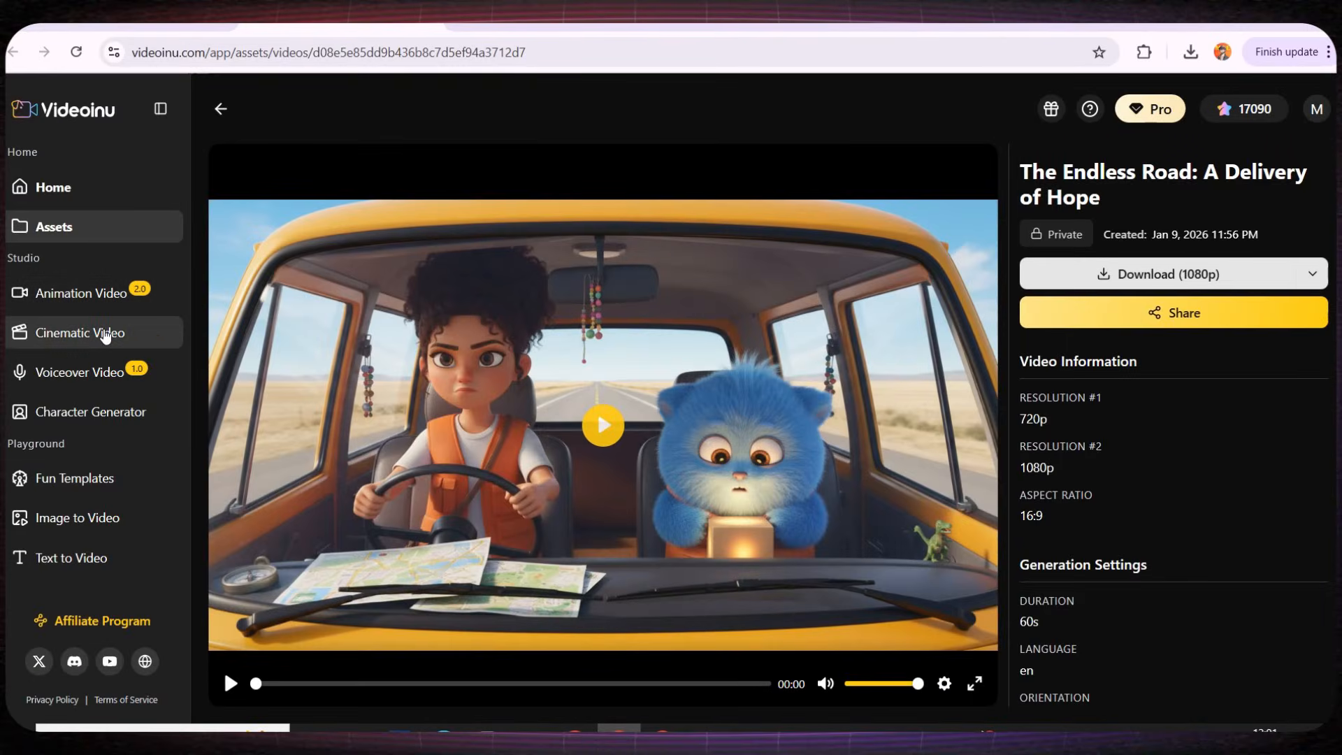
# Start a new Cinematic Video project, enter the full prompt for "The Endless Road" and open the style choices.
pyautogui.click(104, 334)
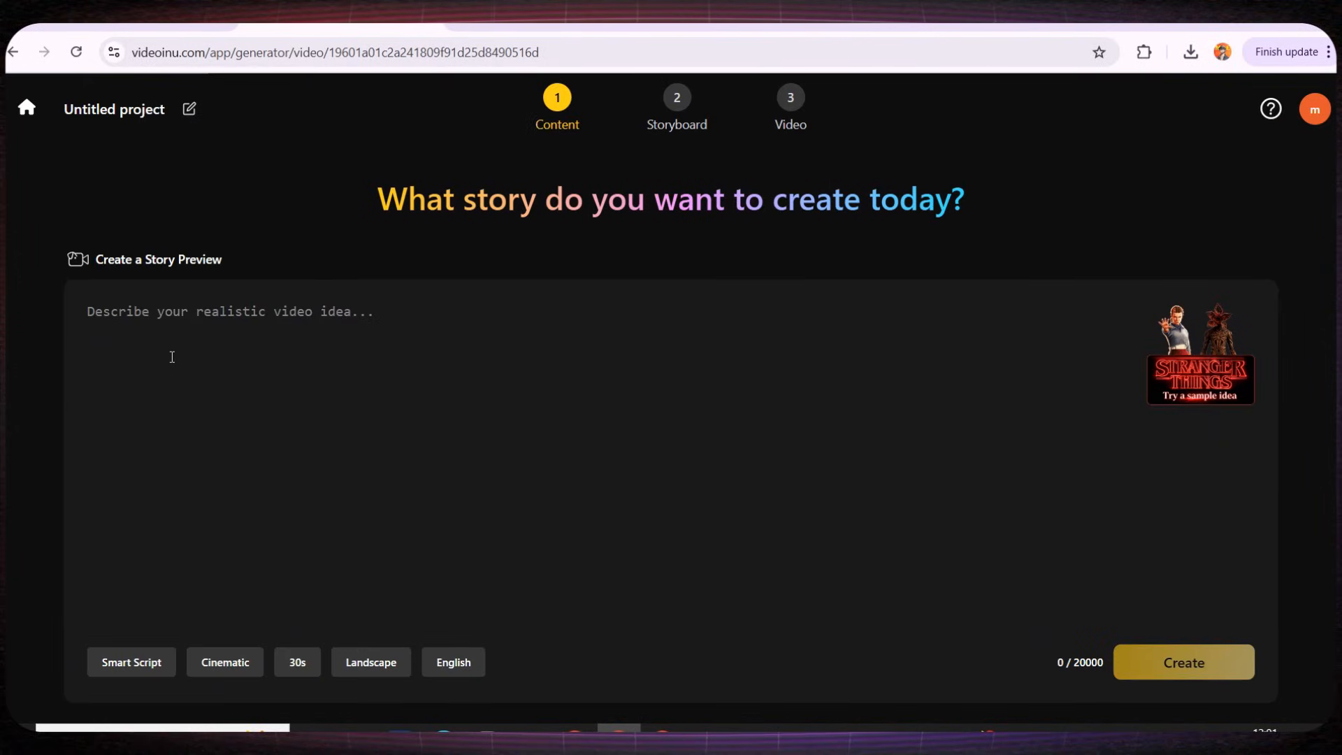
pyautogui.click(245, 331)
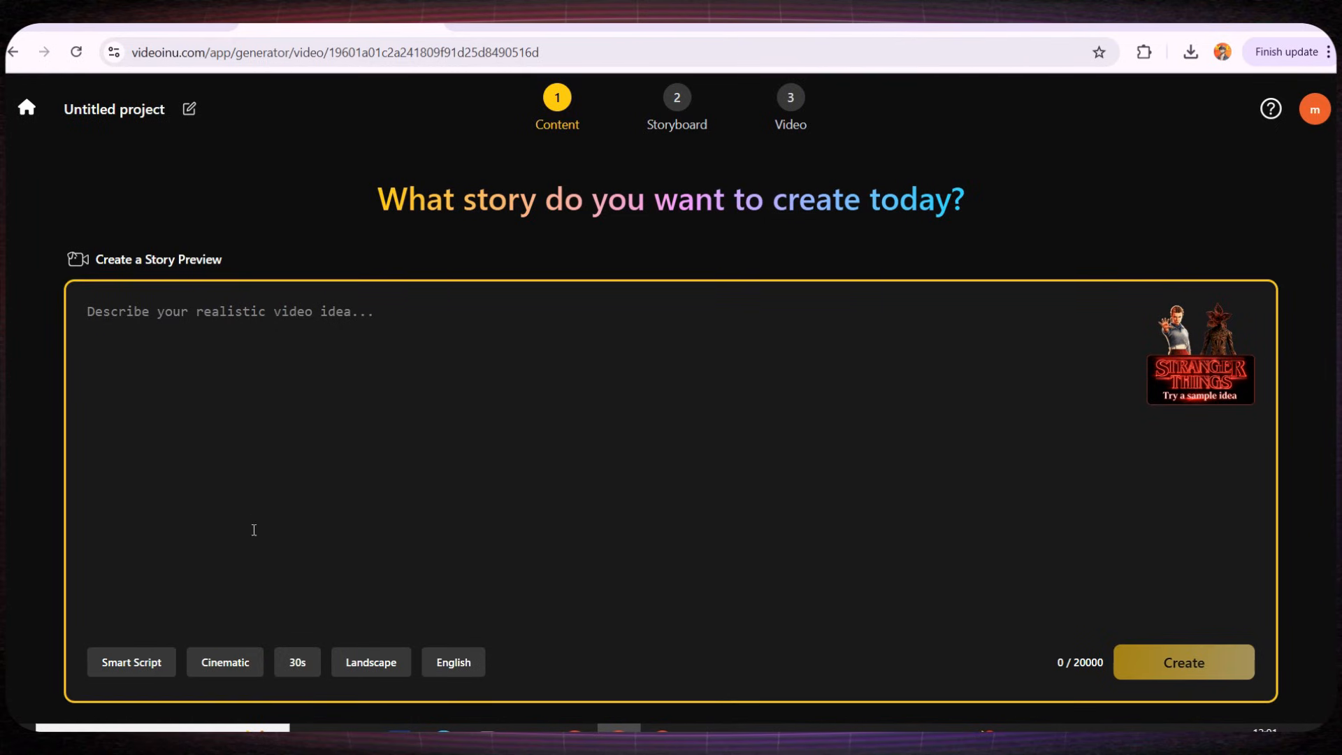
pyautogui.write('Generate a complete creative package for a 12-scene 3D animated short film (style: high-quality Disney/Pixar 3D render). Story concept: "The Endless Road" — A brave young girl and her loyal companion, a small fluffy blue creature, travel in a colorful delivery van across a long, sunlit highway cutting through empty lands, racing against time to deliver an important package that could save their town. INSTRUCTIONS FOR CONSISTENCY & SCALE: Define characters once using master prompts and keep their appearance identical throughout all scenes. CRITICAL CAMERA RULE: Never generate wide shots where characters appear tiny; always prioritize Medium Shots (waist-up) and Close-ups (face-focused) so characters are large, detailed, and fill the frame. Step 1: Master Character Prompts — write two highly detailed text-to-image prompts to establish the look: [THE GIRL]: a 11-year-old girl in a Disney 3D style with a warm, expressive face, curly dark hair tied back, wearing a bright delivery vest, shorts, and sneakers, showing courage and determination; [SPARK]: a cute, fluffy blue creature in a Disney 3D style with big expressive eyes, soft fur, wearing a matching delivery vest, playful yet loyal. Step 2: Scene Breakdown — generate a 12-scene script; for each scene provide two outputs: IMPORTANT: clearly specify "Medium Shot" or "Close-up" in every scene. (Text-to-Image Prompt): describe the visual action starting with "Medium Shot of…" or "Close-up of…" ensuring the girl and Spark are large and clearly visible in the foreground. (Image-to-Video Prompt): describe movement, facial expressions, and emotional beats, and include character dialogue in every scene.')
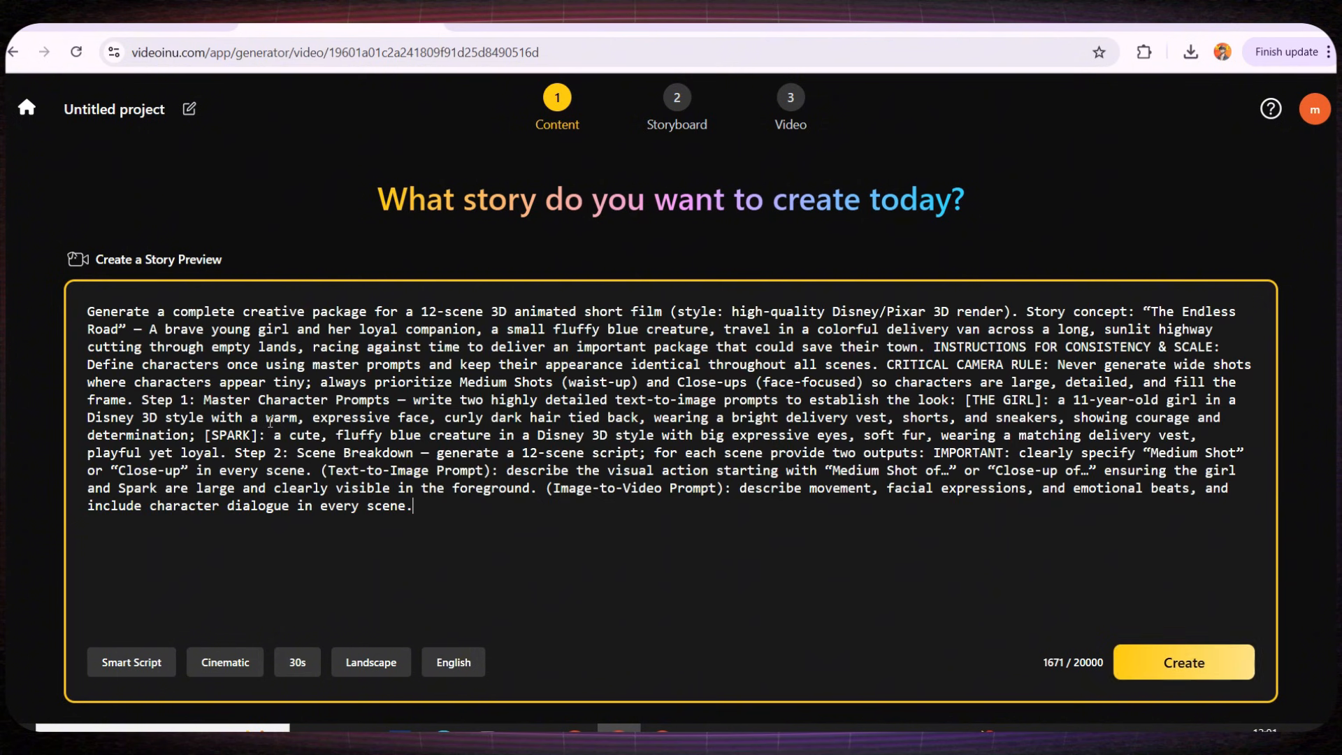
pyautogui.click(235, 664)
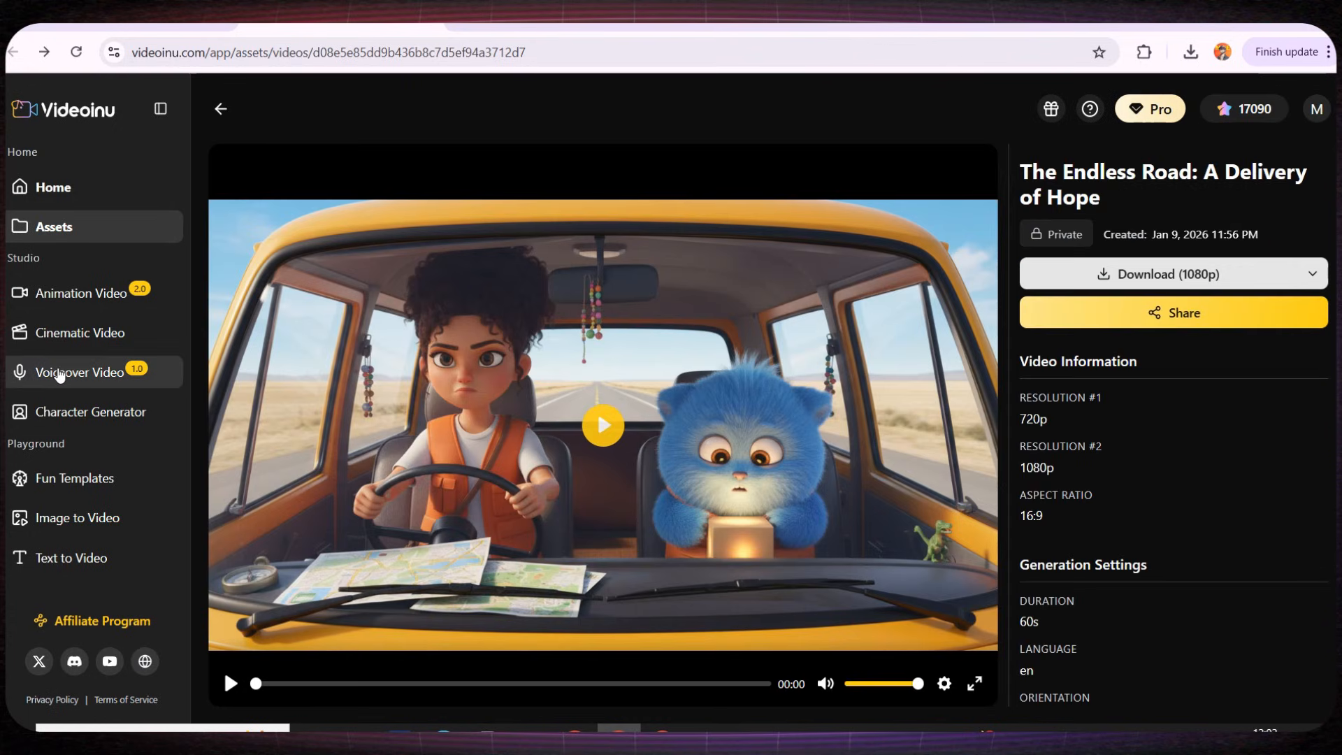
# Start a new Voiceover Video project, enter the full "The Endless Road" prompt and create the 30s 3D Cartoon story preview in Landscape and English.
pyautogui.click(92, 372)
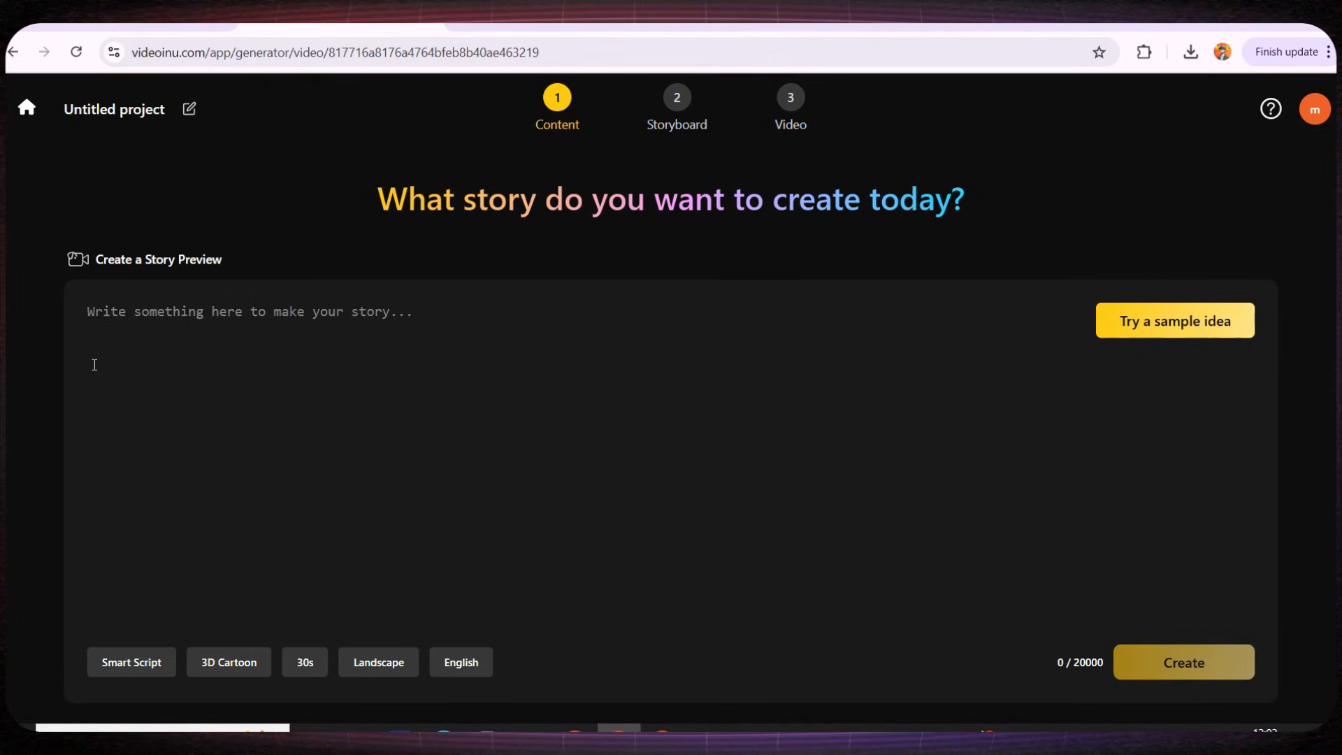
pyautogui.click(263, 336)
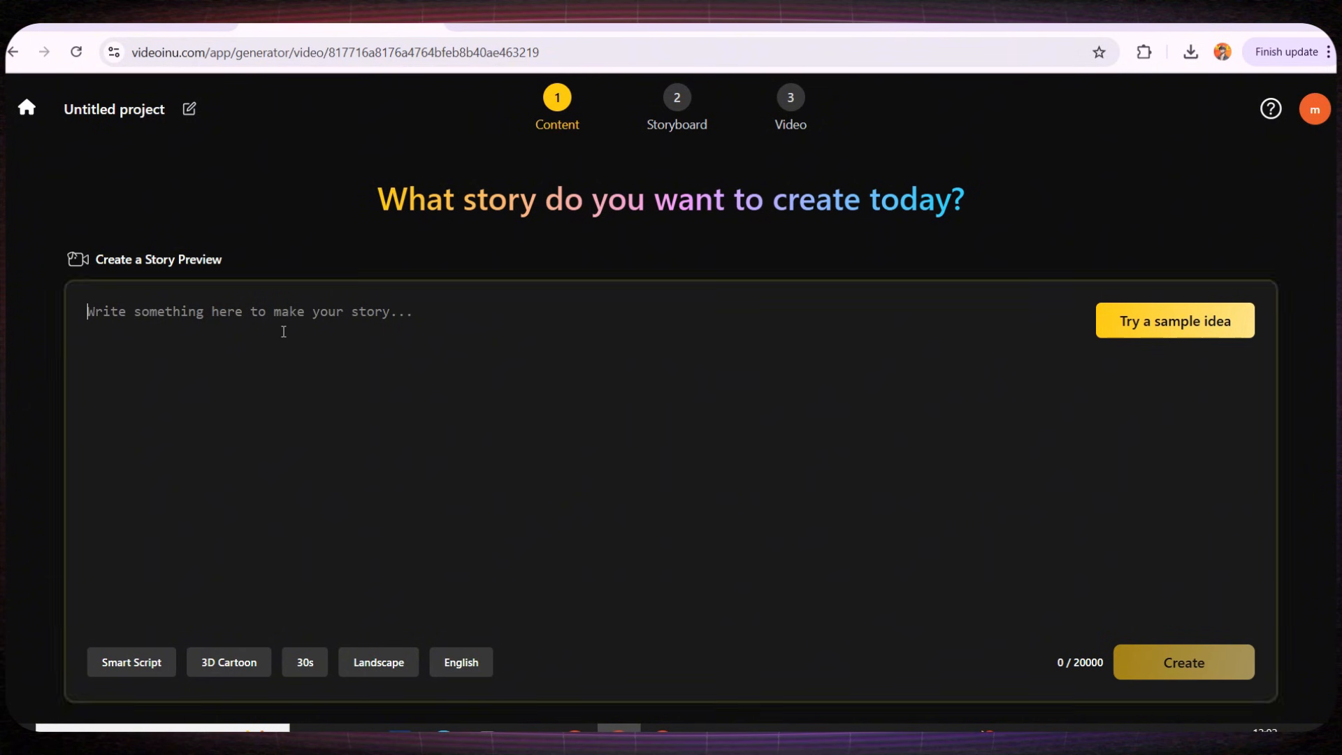
pyautogui.write('Generate a complete creative package for a 12-scene 3D animated short film (style: high-quality Disney/Pixar 3D render). Story concept: "The Endless Road" — A brave young girl and her loyal companion, a small fluffy blue creature, travel in a colorful delivery van across a long, sunlit highway cutting through empty lands, racing against time to deliver an important package that could save their town. INSTRUCTIONS FOR CONSISTENCY & SCALE: Define characters once using master prompts and keep their appearance identical throughout all scenes. CRITICAL CAMERA RULE: Never generate wide shots where characters appear tiny; always prioritize Medium Shots (waist-up) and Close-ups (face-focused) so characters are large, detailed, and fill the frame. Step 1: Master Character Prompts — write two highly detailed text-to-image prompts to establish the look: [THE GIRL]: a 11-year-old girl in a Disney 3D style with a warm, expressive face, curly dark hair tied back, wearing a bright delivery vest, shorts, and sneakers, showing courage and determination; [SPARK]: a cute, fluffy blue creature in a Disney 3D style with big expressive eyes, soft fur, wearing a matching delivery vest, playful yet loyal. Step 2: Scene Breakdown — generate a 12-scene script; for each scene provide two outputs: IMPORTANT: clearly specify "Medium Shot" or "Close-up" in every scene. (Text-to-Image Prompt): describe the visual action starting with "Medium Shot of…" or "Close-up of…" ensuring the girl and Spark are large and clearly visible in the foreground. (Image-to-Video Prompt): describe movement, facial expressions, and emotional beats, and include character dialogue in every scene.')
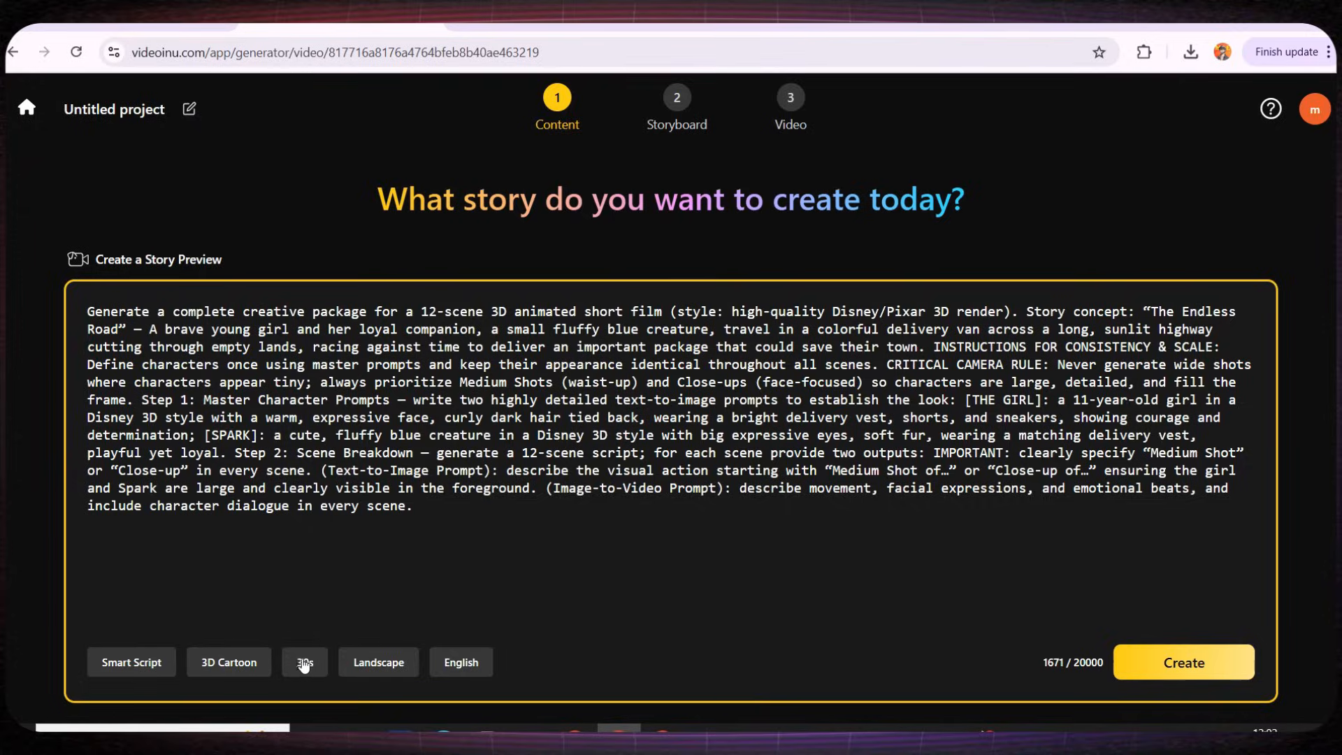
pyautogui.click(1189, 662)
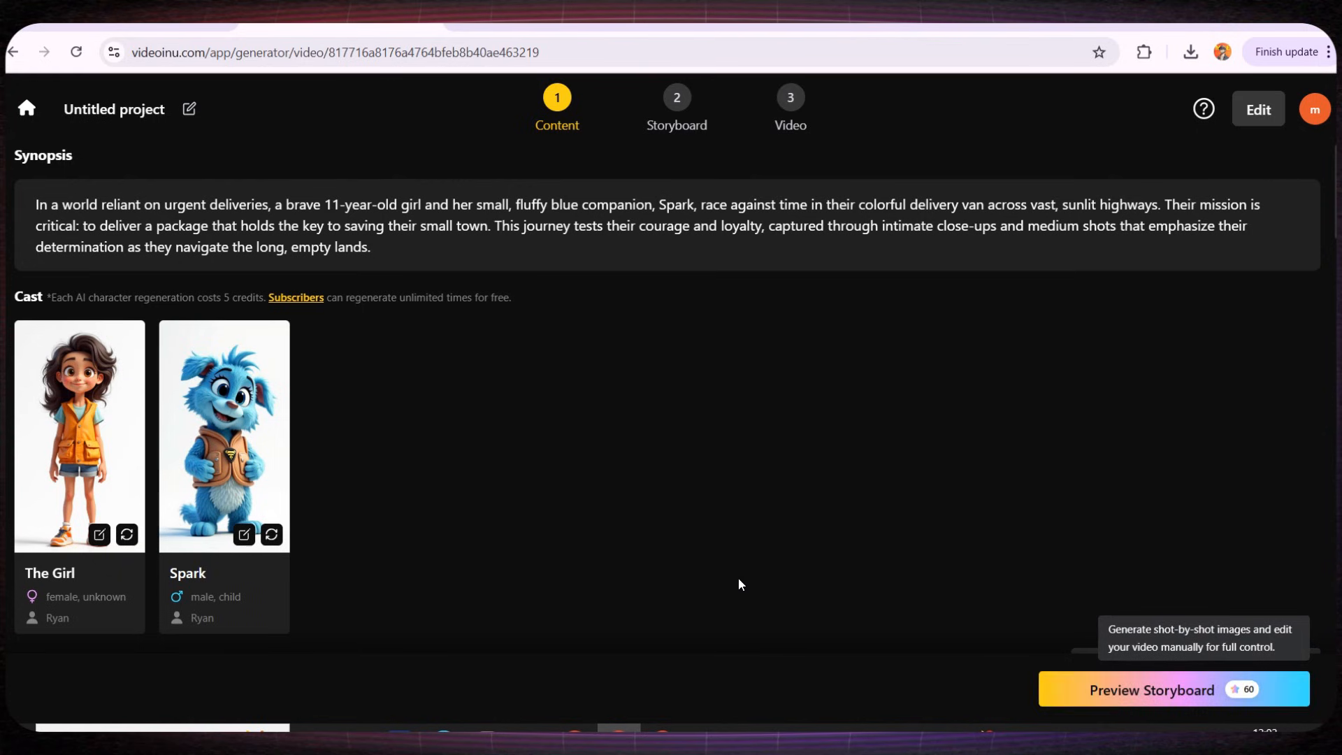
# Read through the generated scenes with their subtitles down to Scene 12, and generate the storyboard preview.
pyautogui.scroll(-6, 646, 507)
pyautogui.moveTo(39, 267); pyautogui.dragTo(153, 270)
pyautogui.moveTo(107, 293); pyautogui.dragTo(277, 294)
pyautogui.click(275, 295)
pyautogui.scroll(-6, 229, 316)
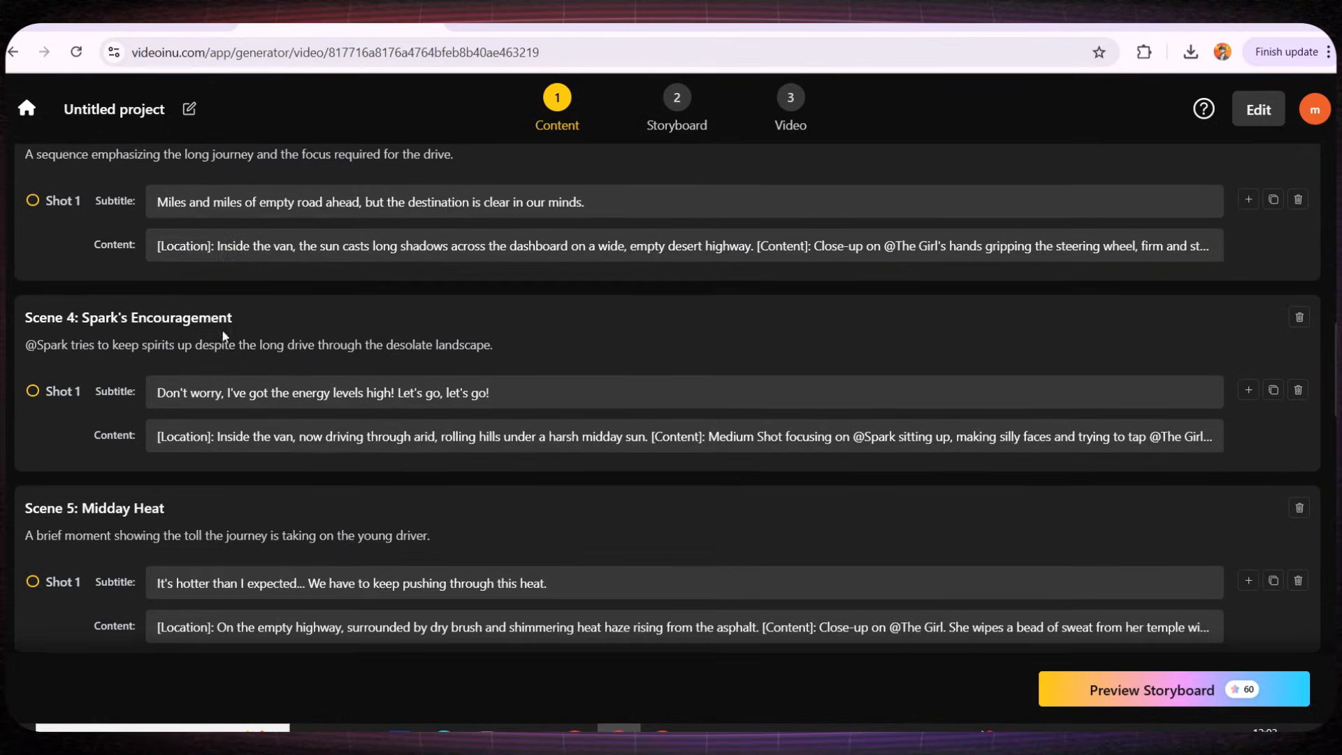
pyautogui.scroll(-18, 224, 335)
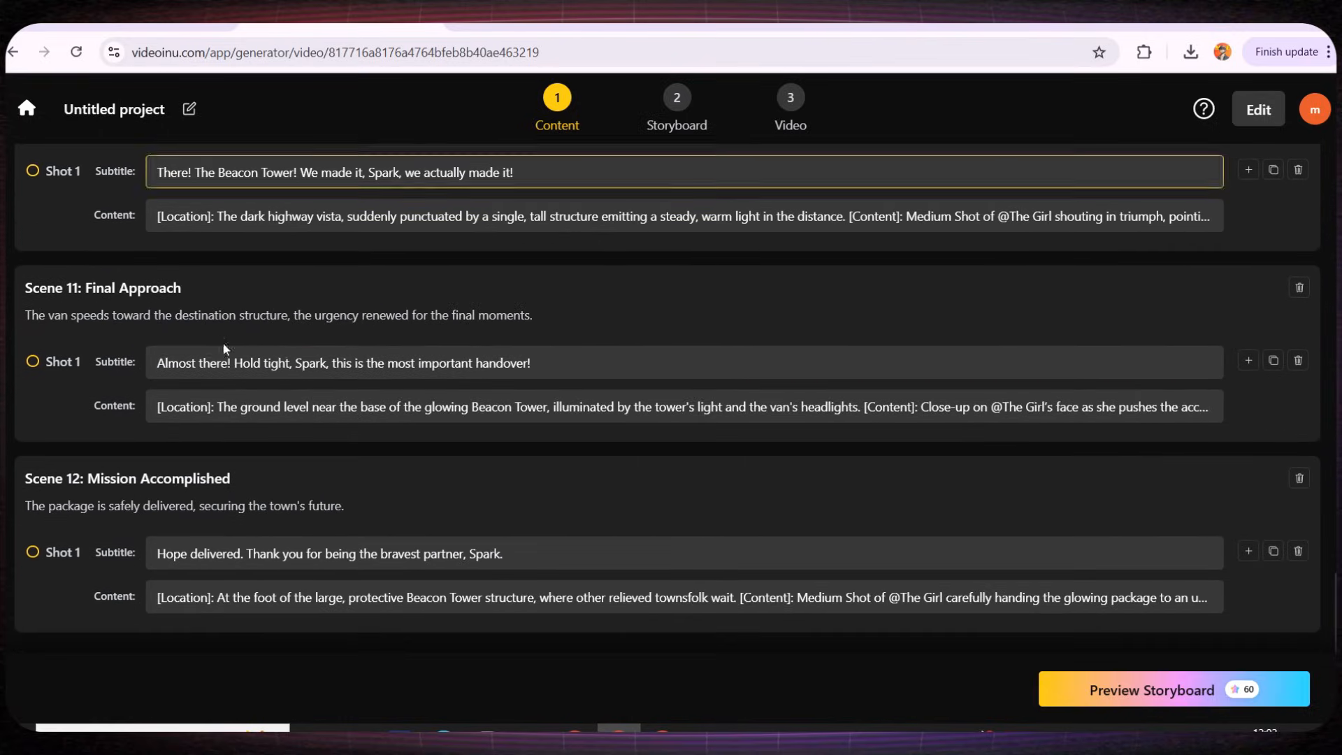
pyautogui.click(1198, 687)
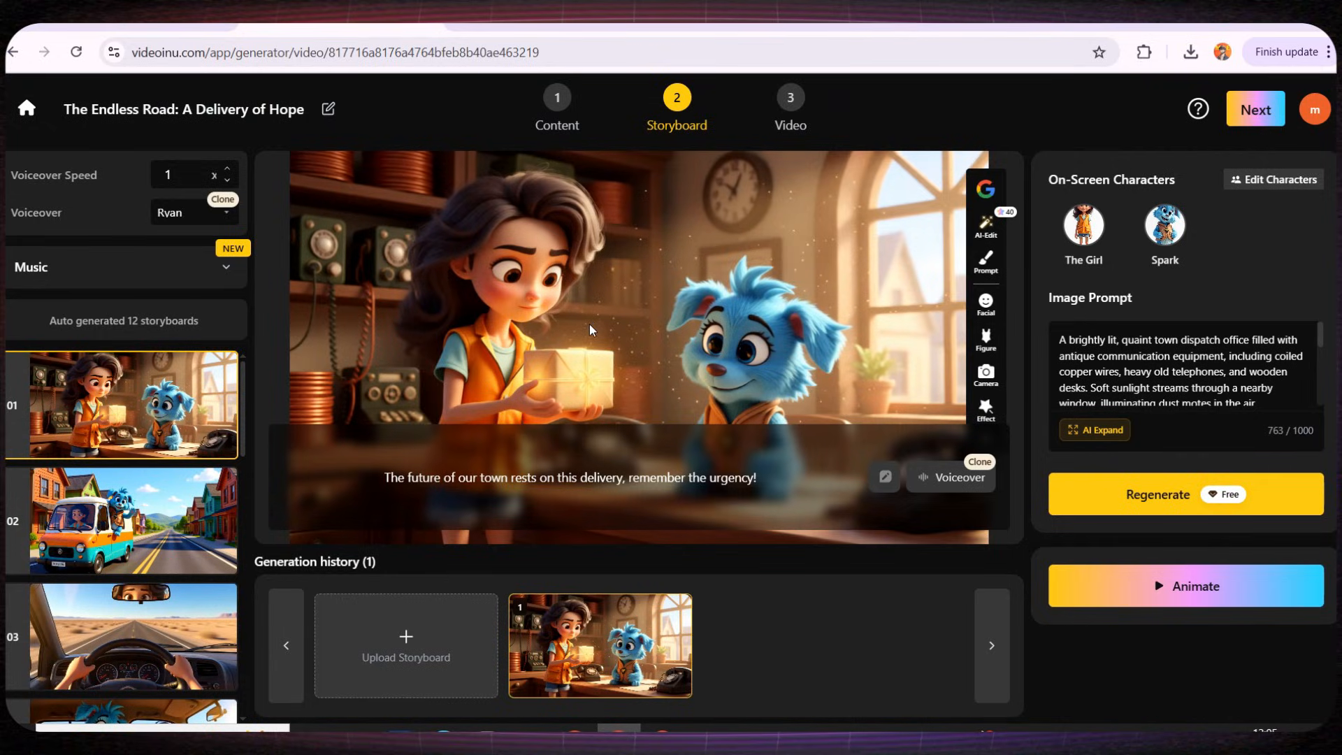
# Look over the generated storyboards, preview the available voices and set the voiceover to Sophia.
pyautogui.scroll(-5, 164, 517)
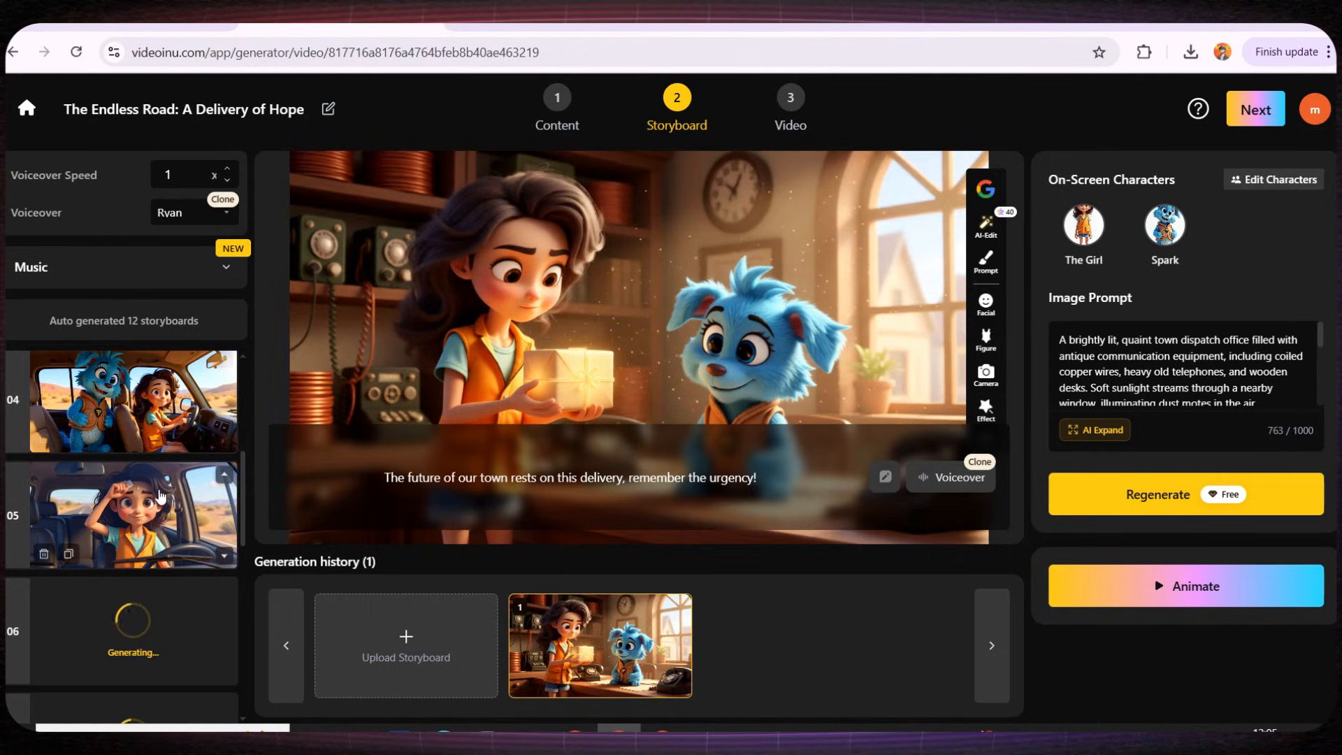
pyautogui.scroll(2, 165, 517)
pyautogui.scroll(3, 164, 522)
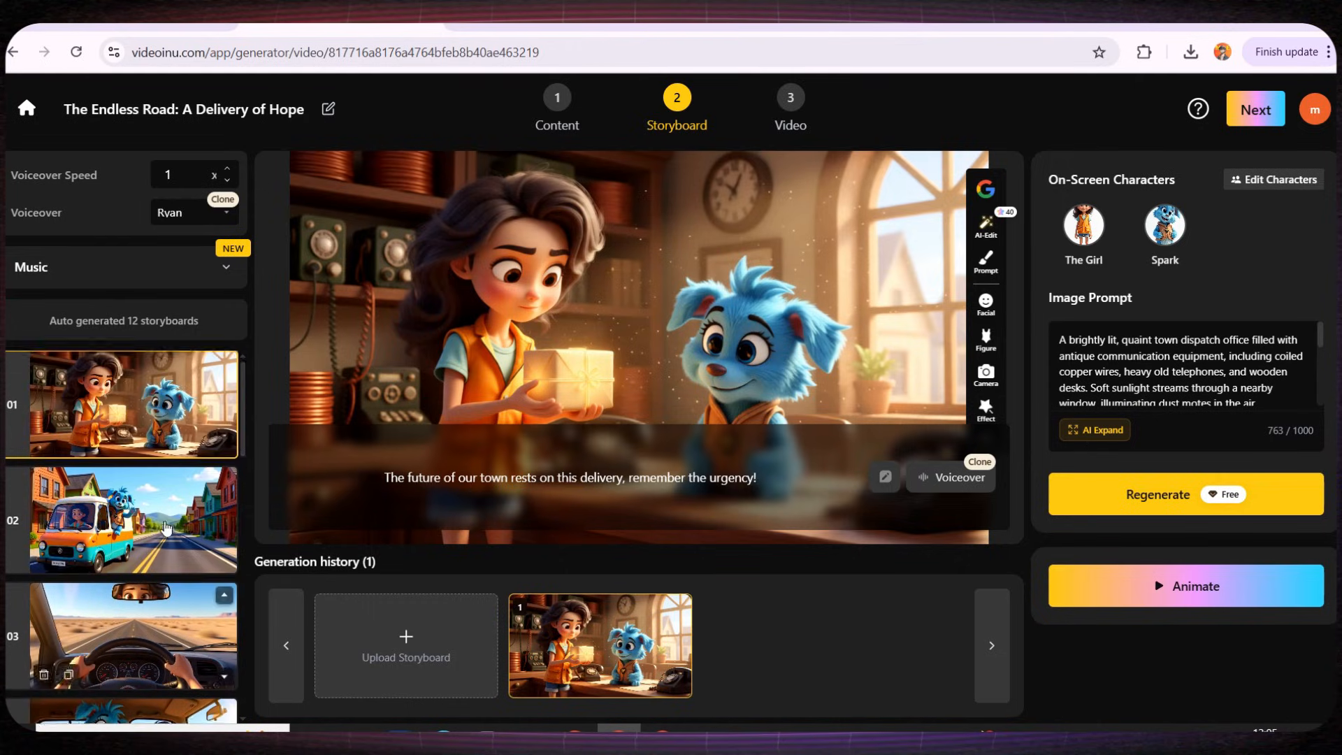
pyautogui.moveTo(39, 175); pyautogui.dragTo(77, 175)
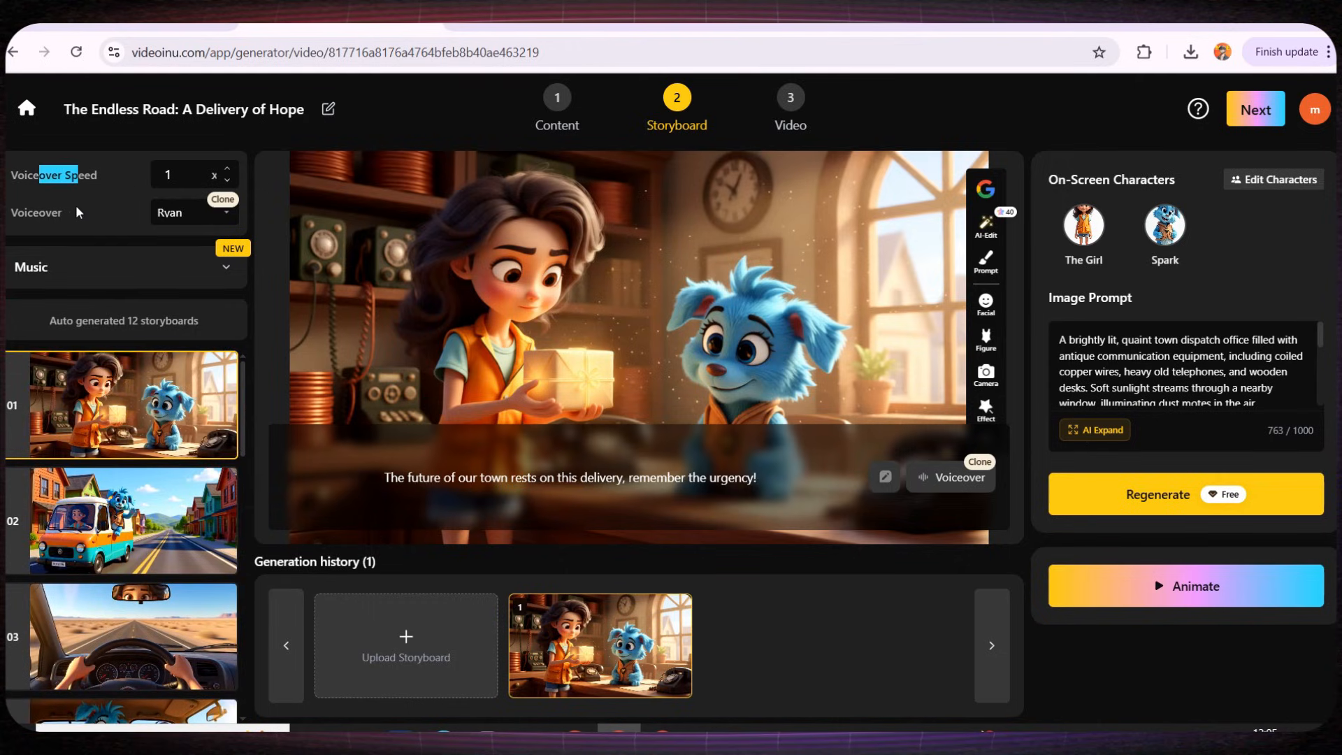
pyautogui.click(185, 213)
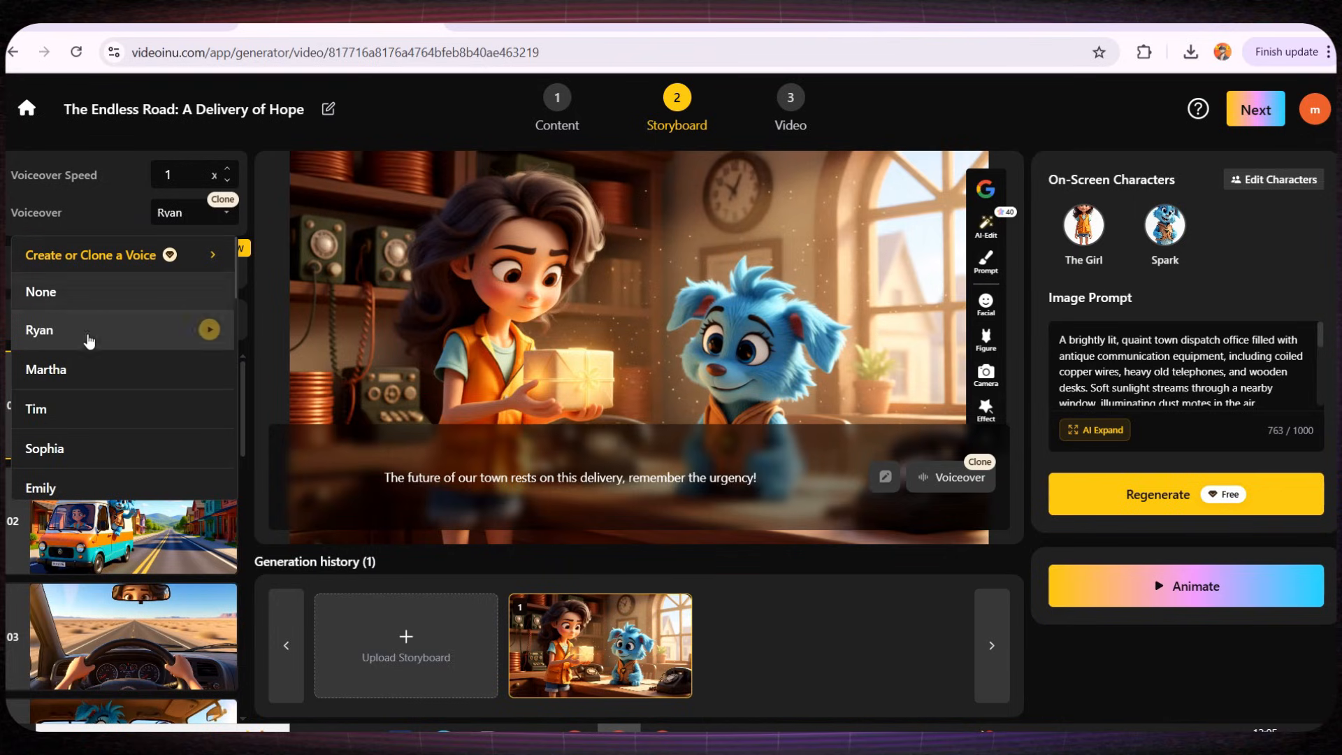
pyautogui.click(210, 330)
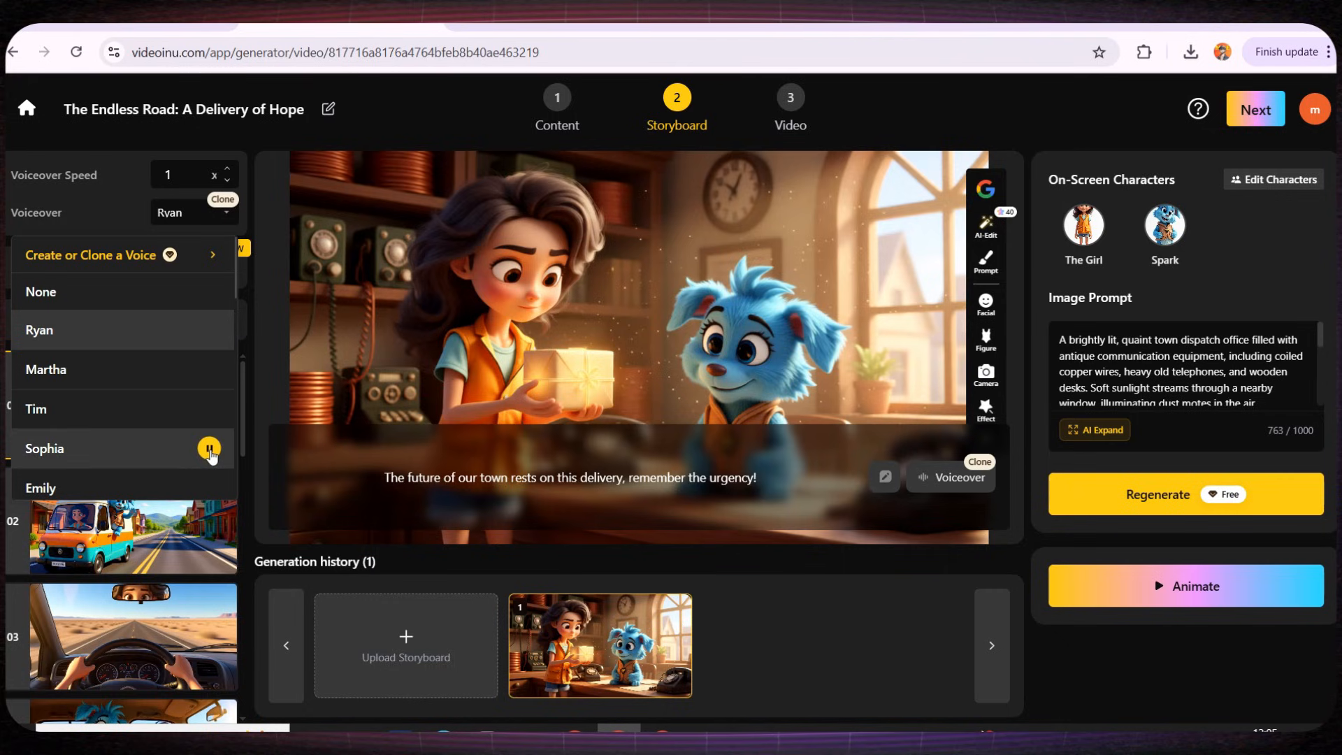
pyautogui.click(119, 448)
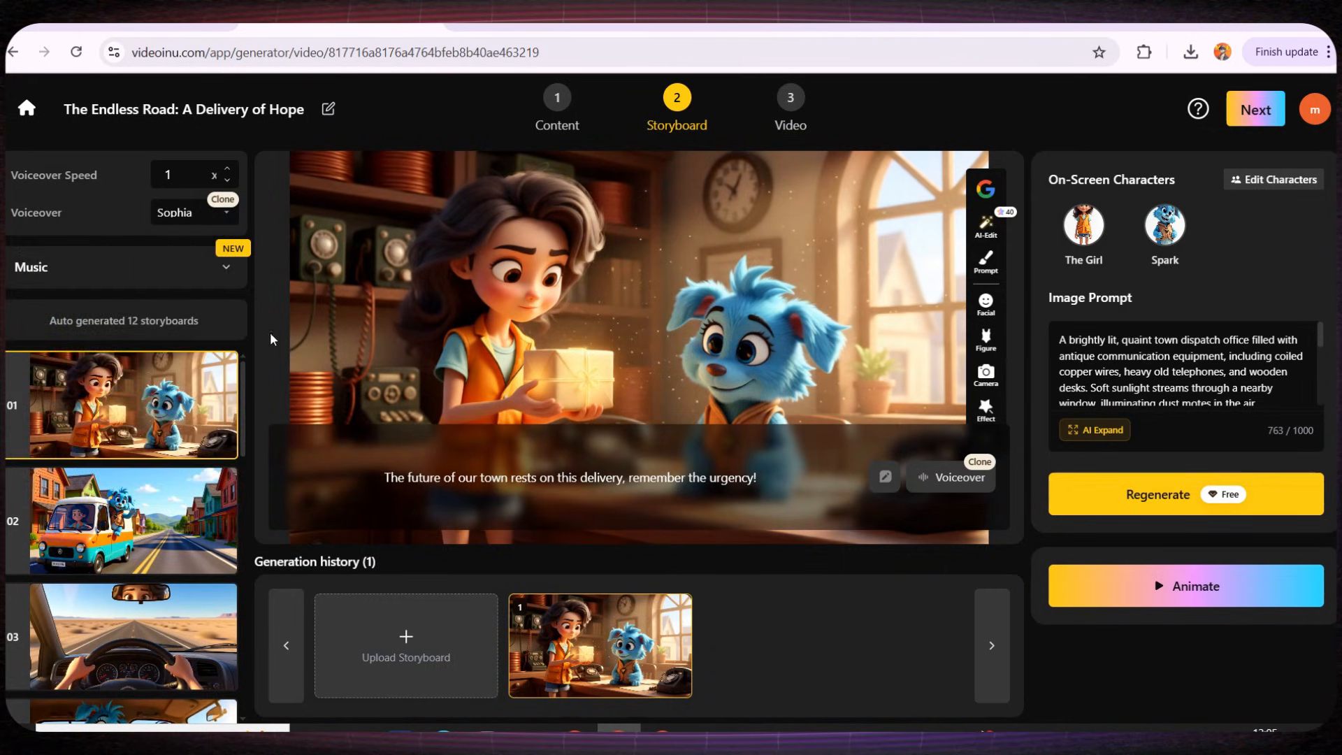
pyautogui.click(177, 216)
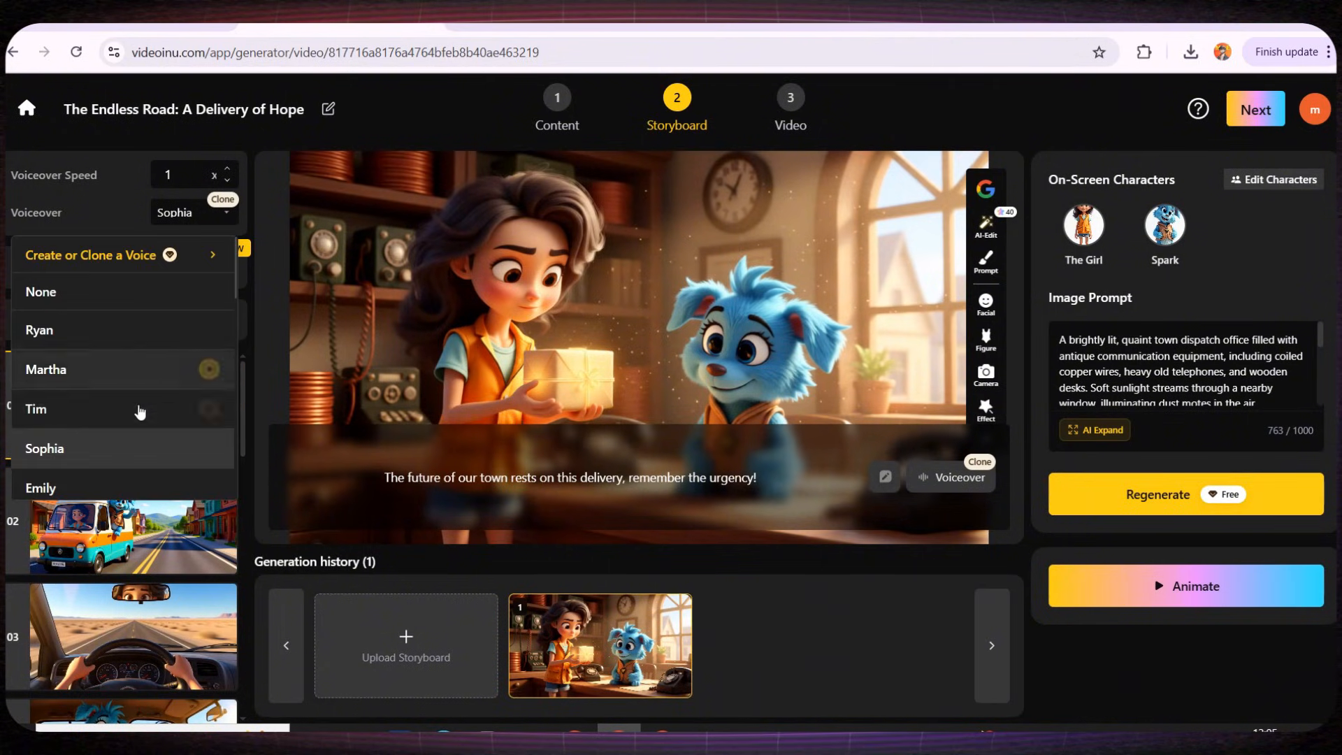
pyautogui.click(131, 207)
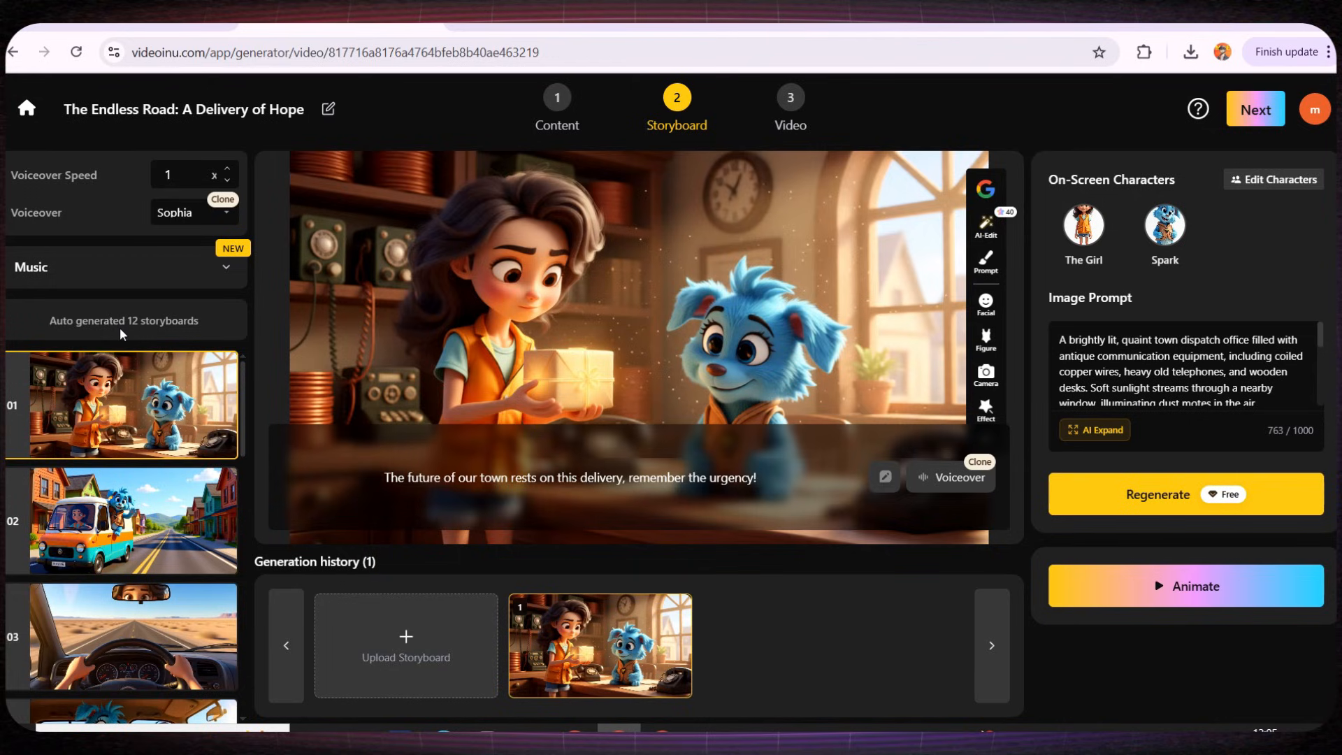
# Save the storyboard 01 image as a file, view it in the image viewer and return to the storyboard page.
pyautogui.scroll(-2, 122, 419)
pyautogui.scroll(2, 122, 419)
pyautogui.rightClick(569, 256)
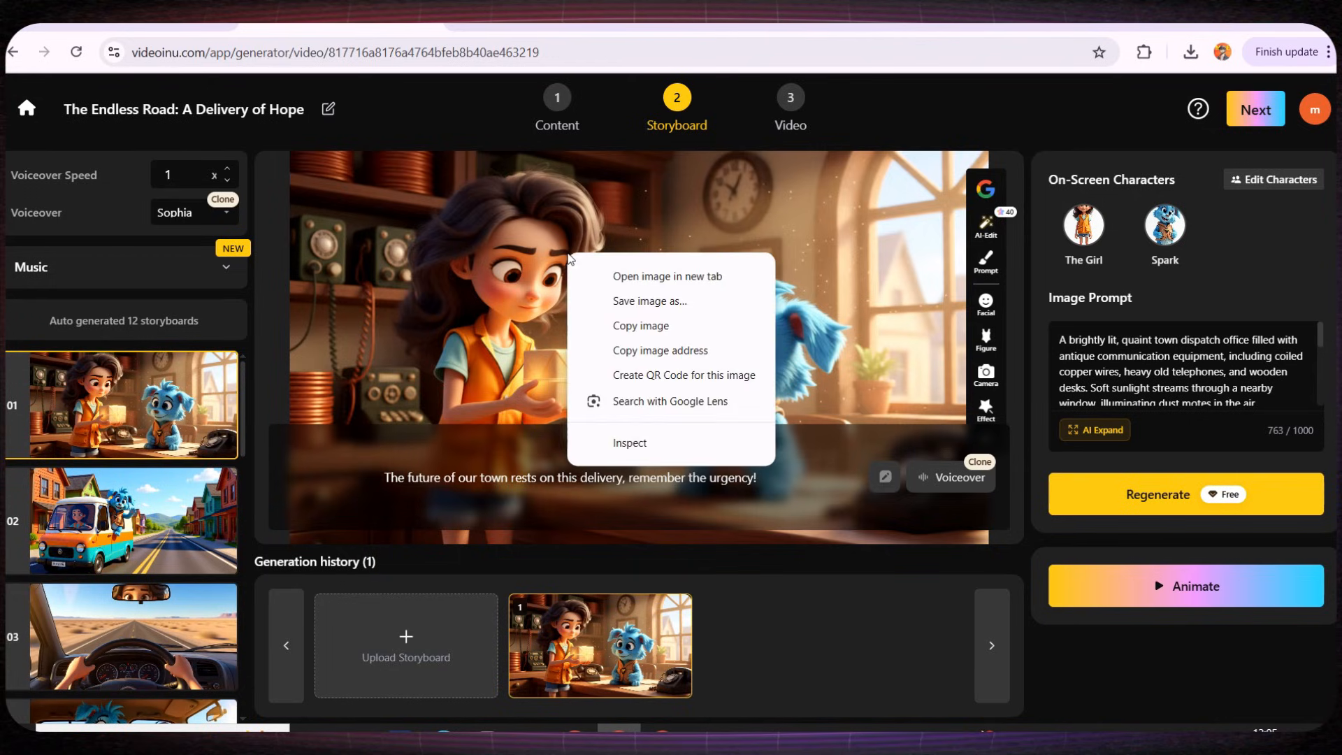
pyautogui.click(657, 301)
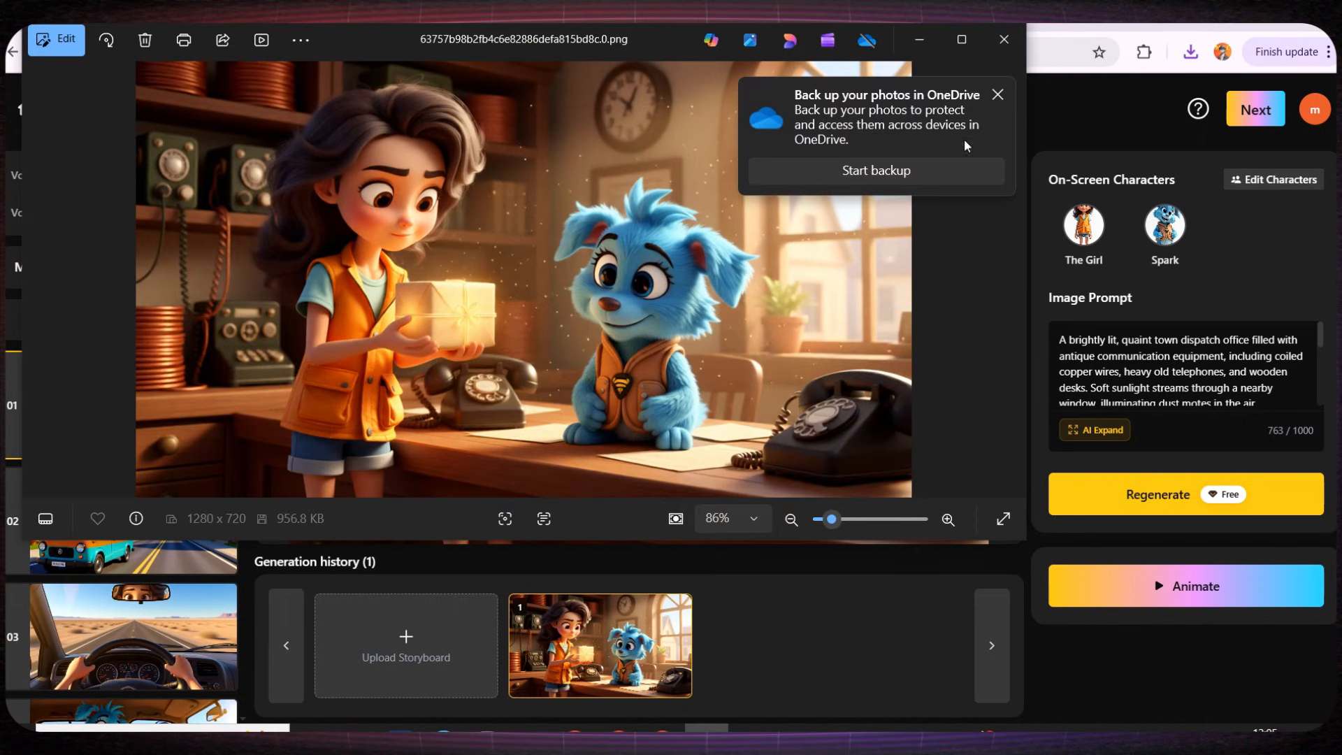
pyautogui.click(999, 98)
pyautogui.click(620, 734)
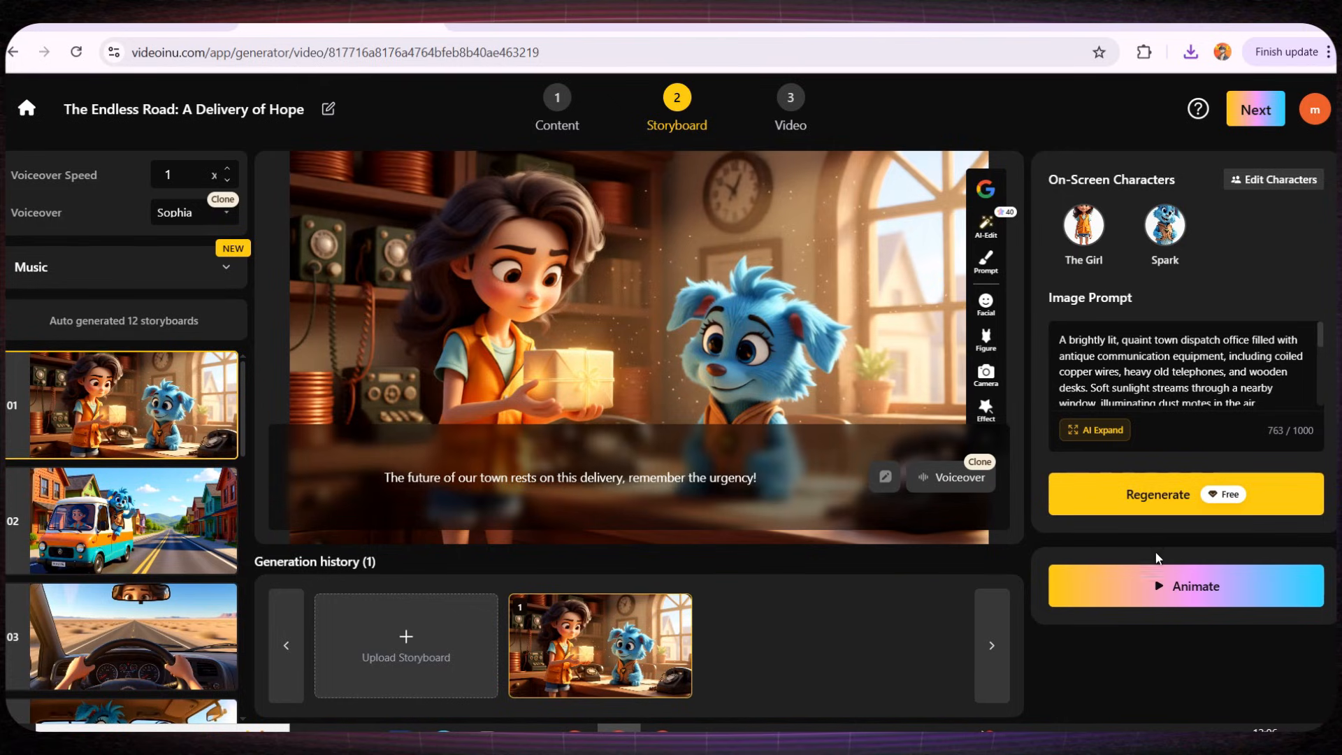
# Animate storyboard 1 with the Videoinu 1.5 model, keeping the suggested animate prompt.
pyautogui.click(1155, 593)
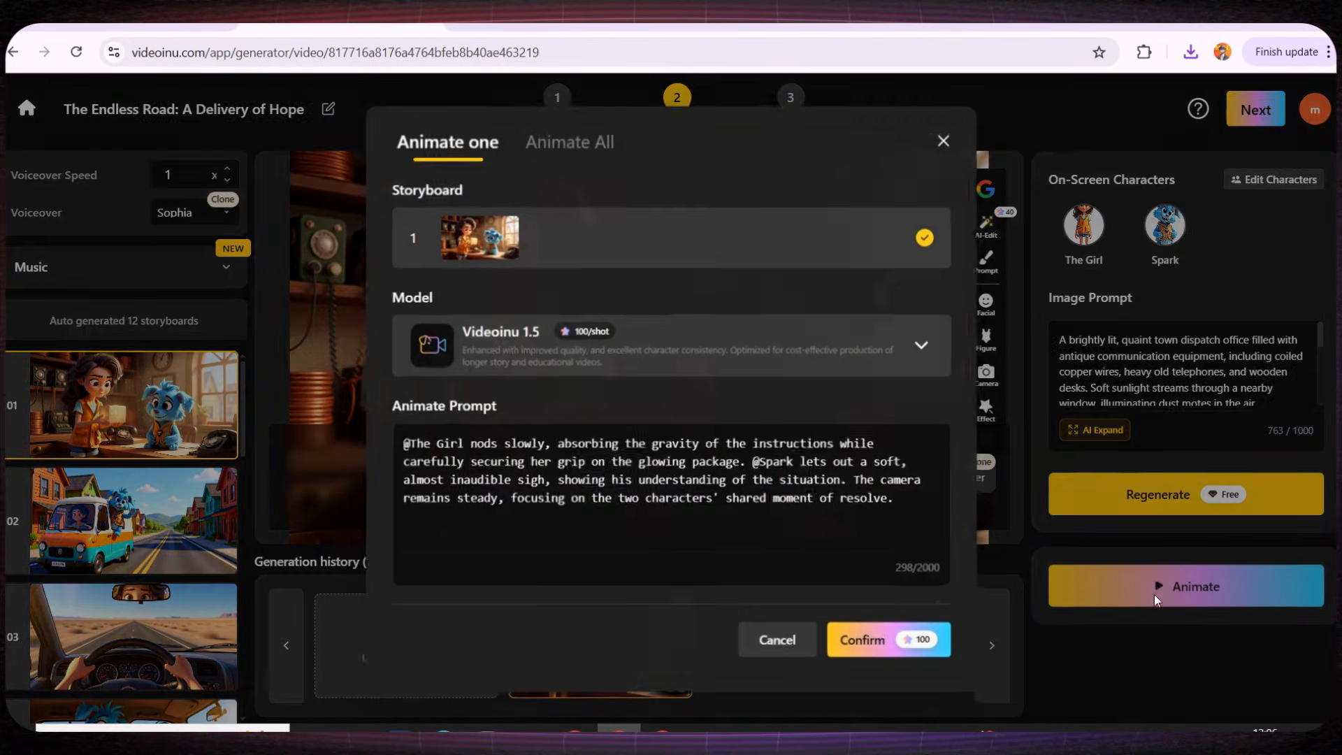
pyautogui.click(907, 346)
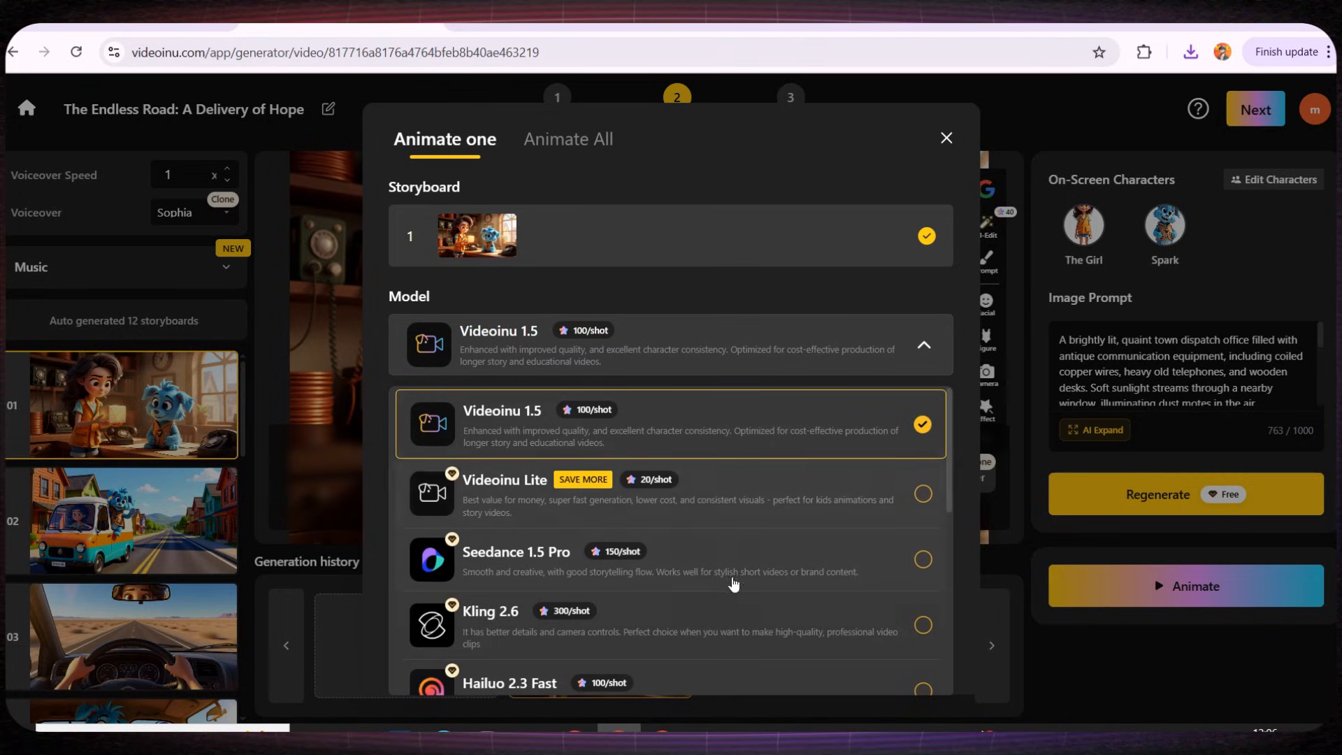
pyautogui.scroll(-1, 713, 629)
pyautogui.scroll(1, 662, 447)
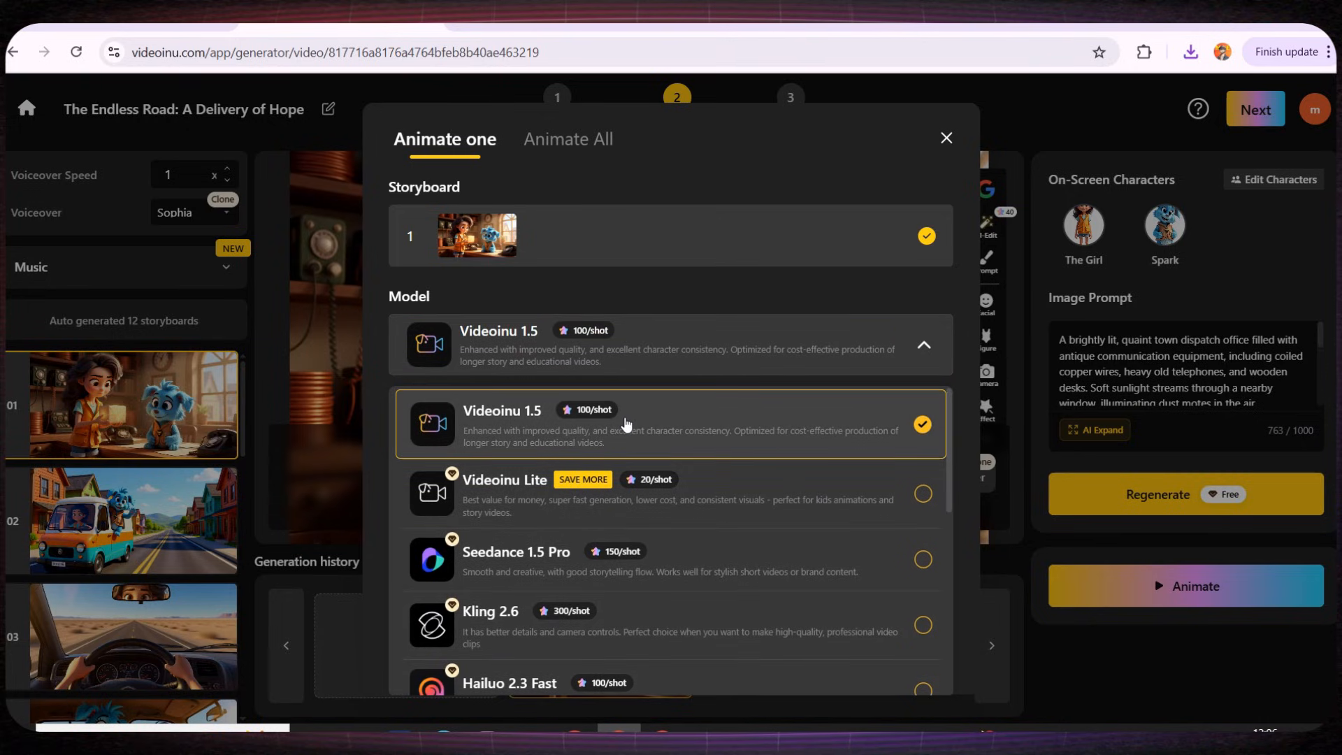
pyautogui.click(644, 418)
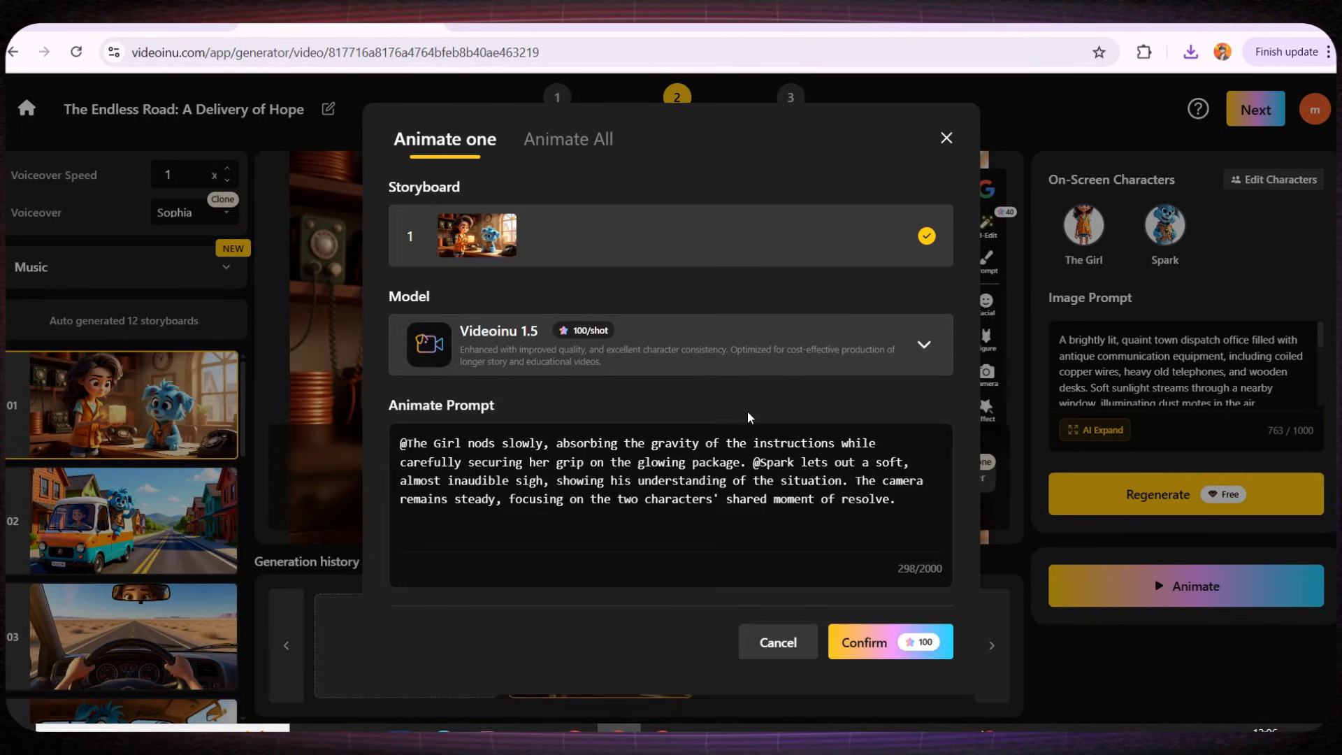
pyautogui.click(921, 649)
# Animate storyboard 2, the van on the town road, using Videoinu 1.5 and its suggested animate prompt.
pyautogui.click(202, 523)
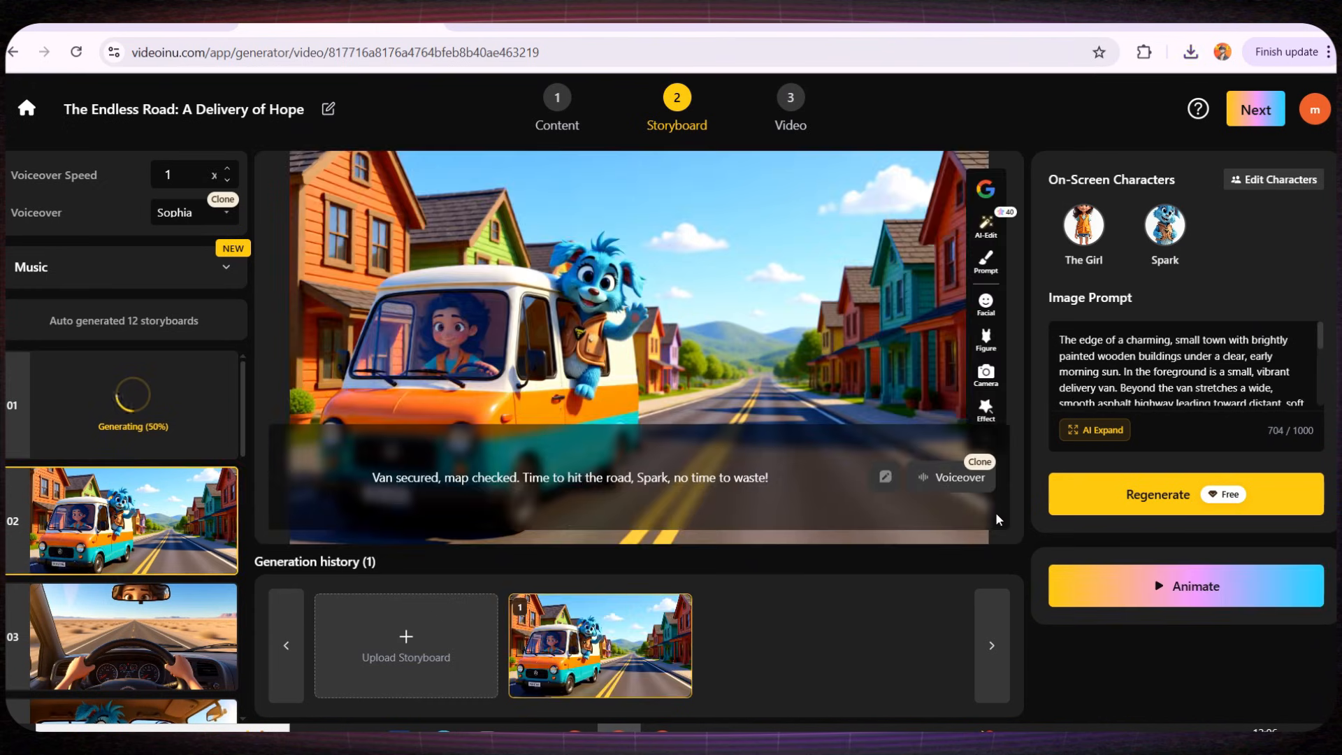
pyautogui.click(1189, 586)
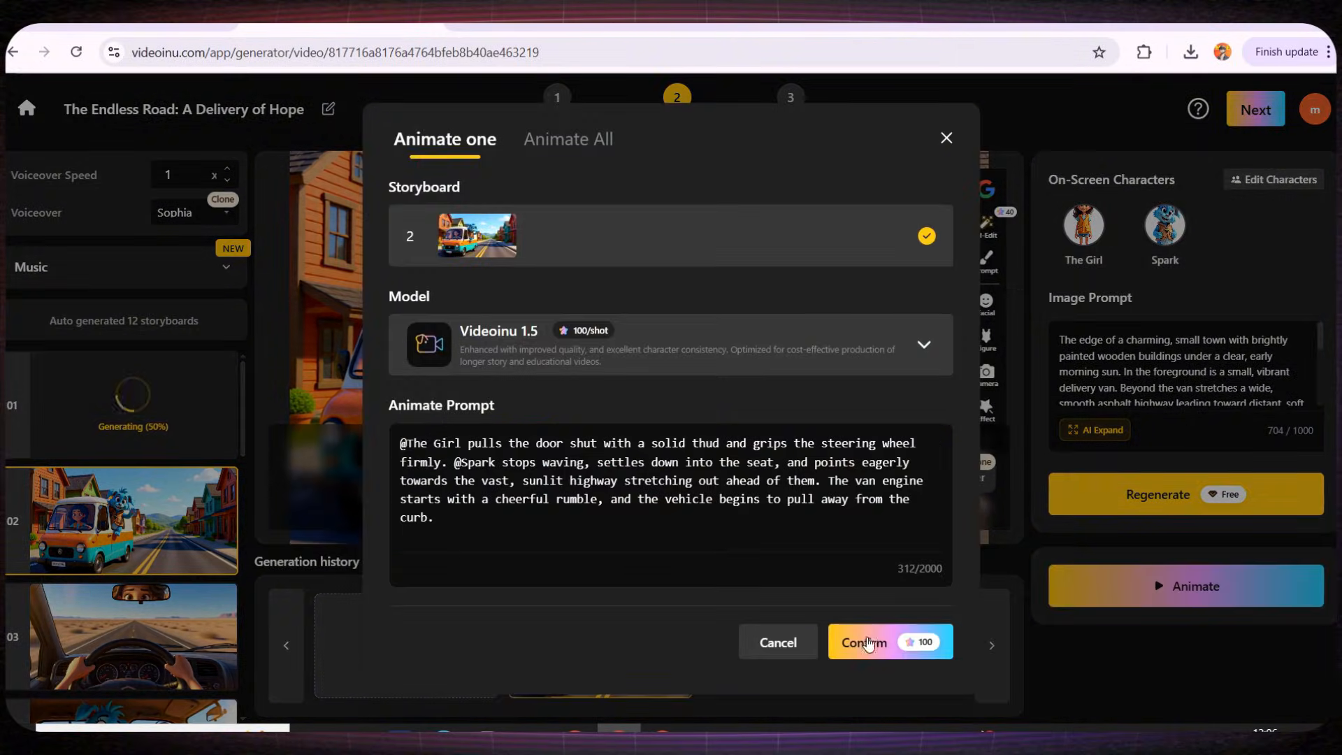
pyautogui.click(874, 638)
pyautogui.scroll(-3, 47, 457)
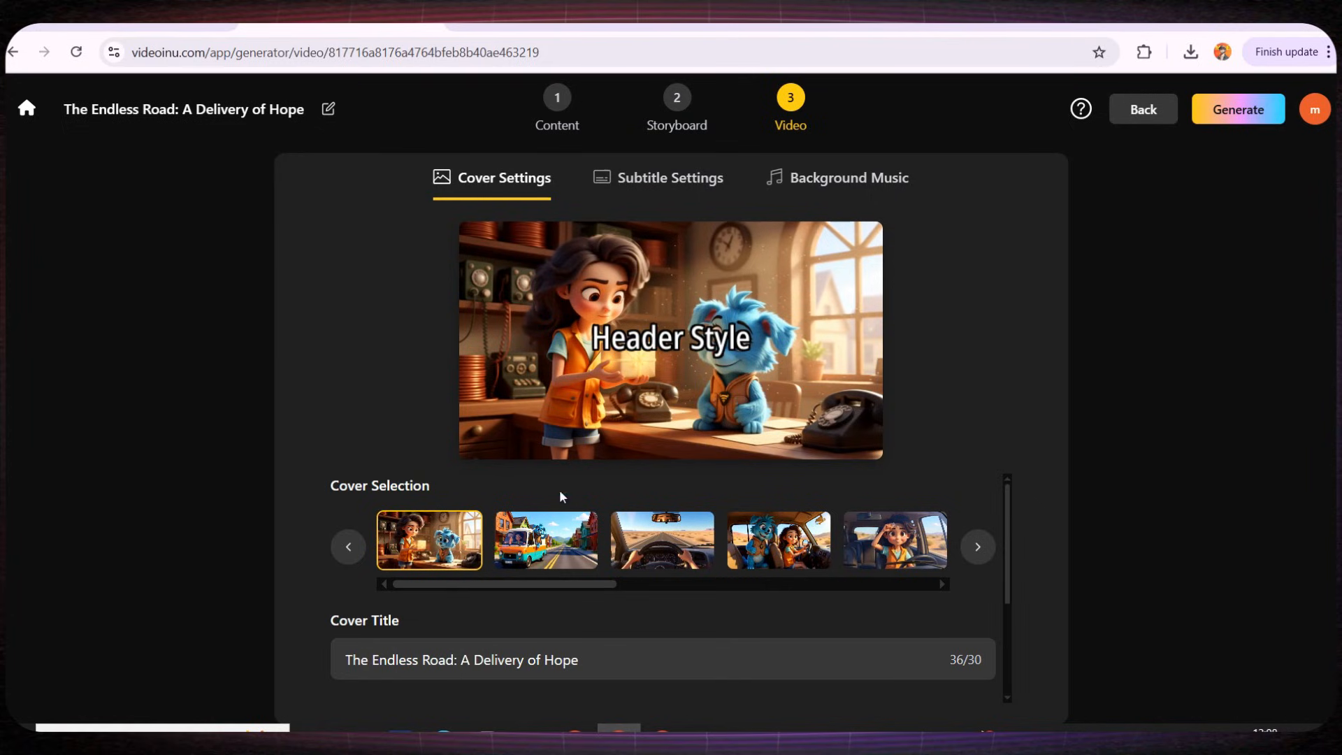
# Try several subtitle styles, choosing the first style in the second row, and check the background music options.
pyautogui.click(654, 184)
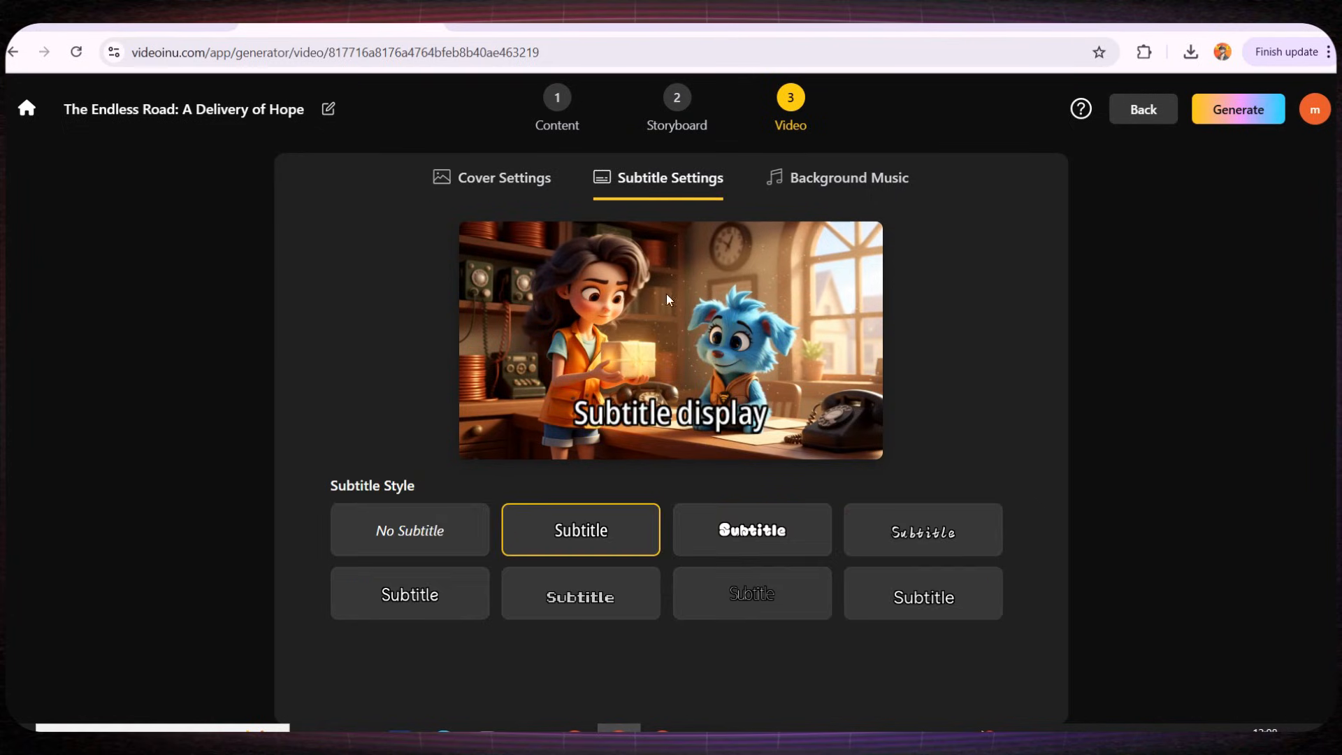
pyautogui.click(735, 536)
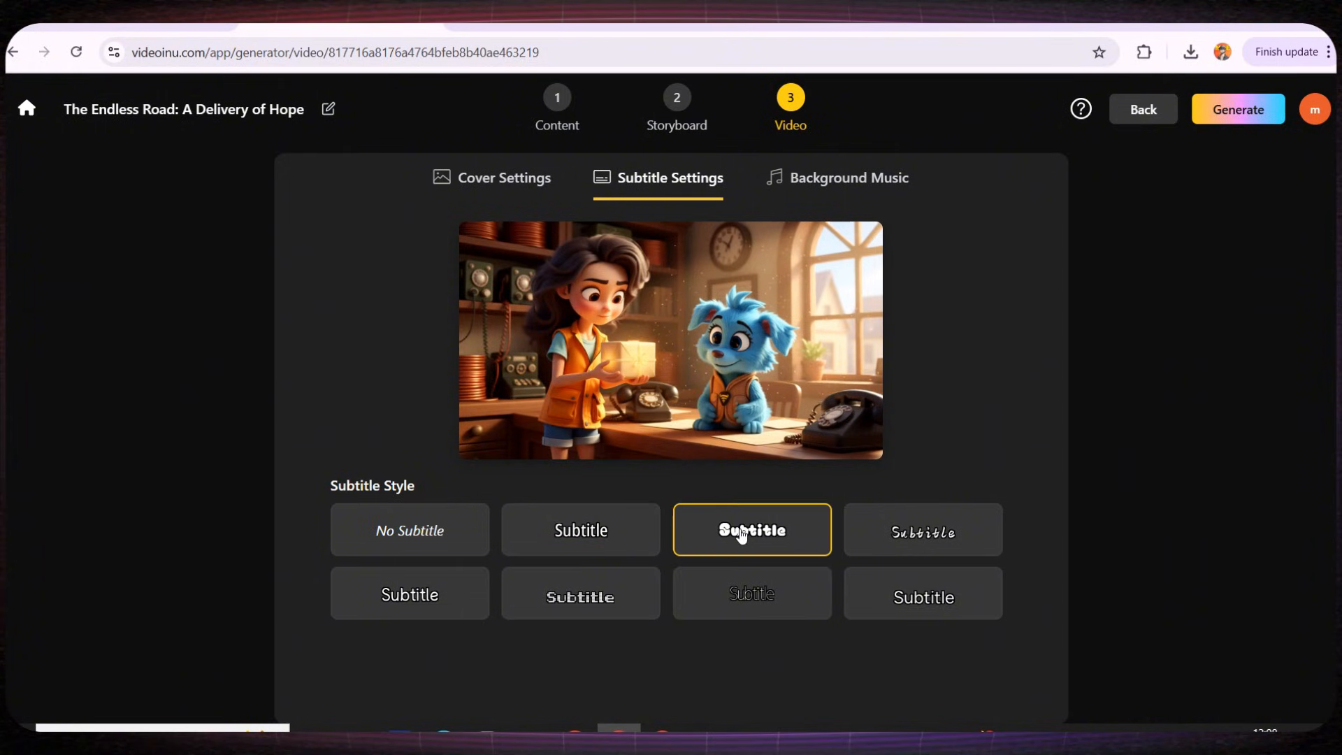
pyautogui.click(896, 595)
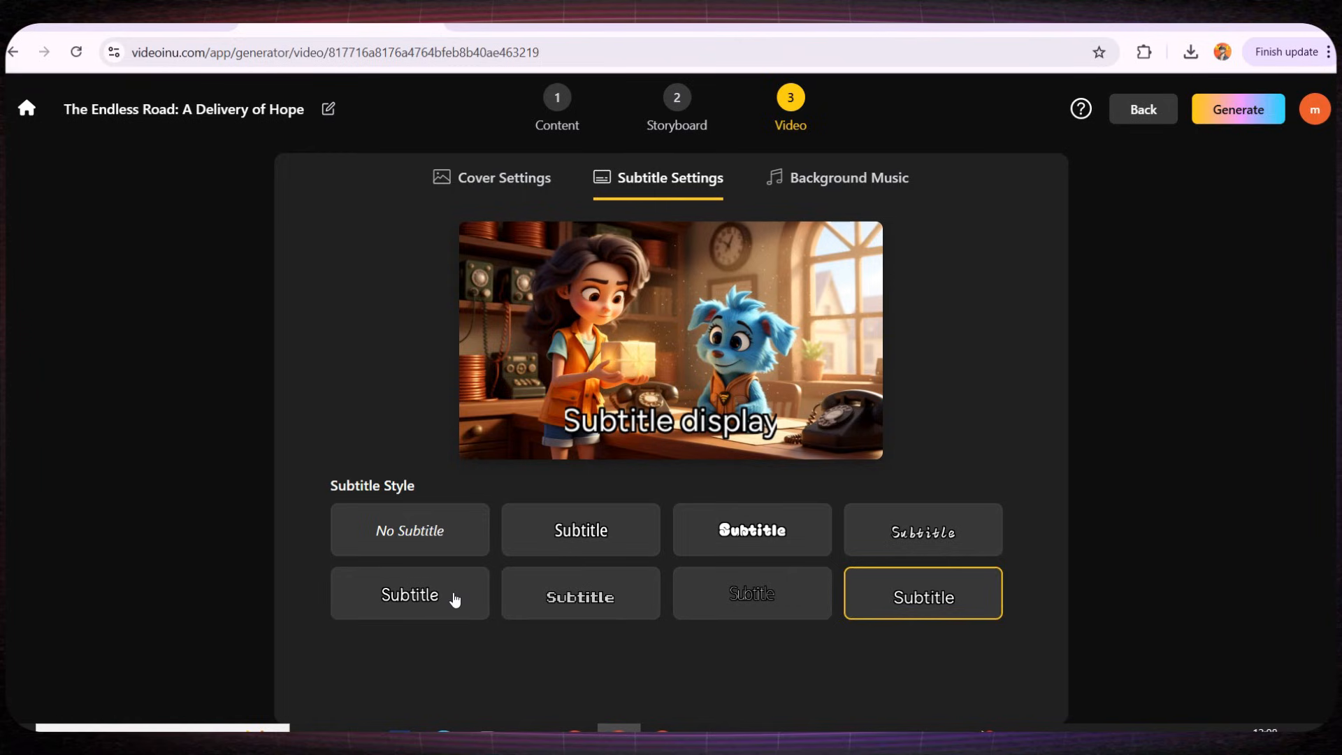
pyautogui.click(455, 600)
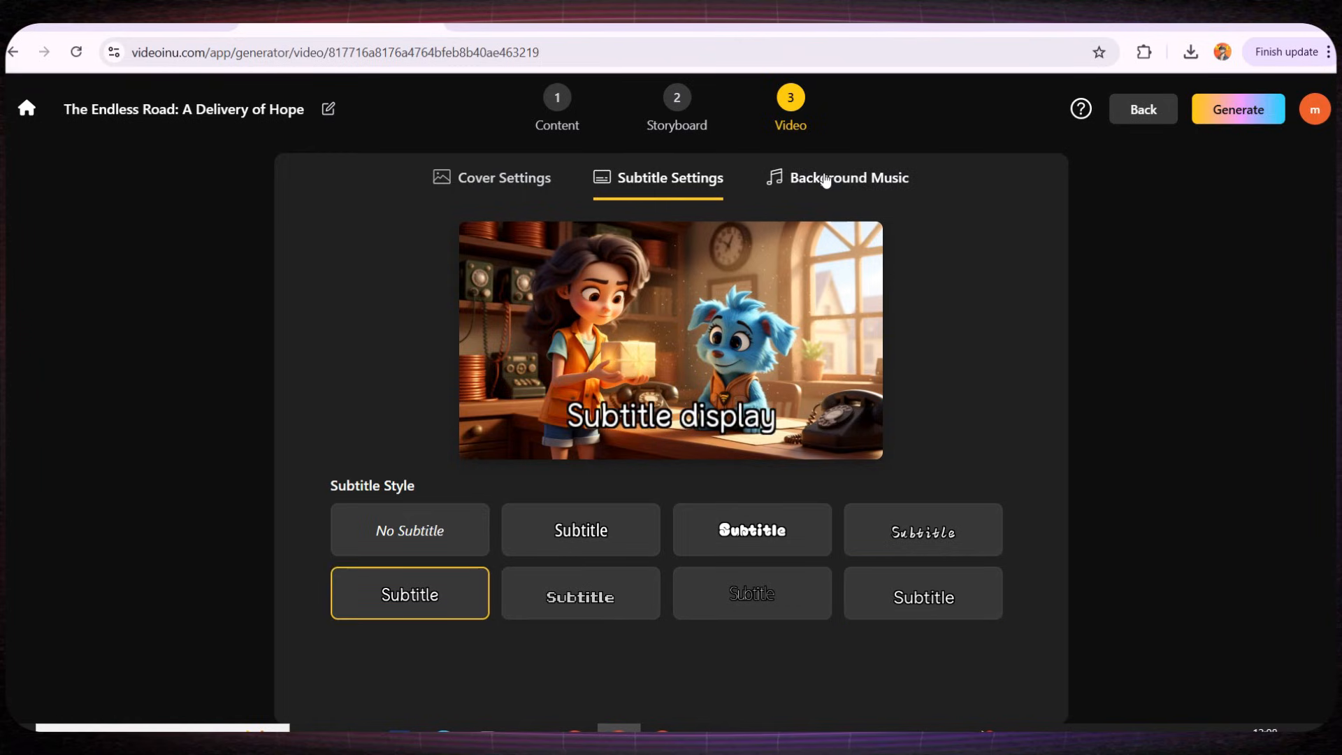
pyautogui.click(826, 179)
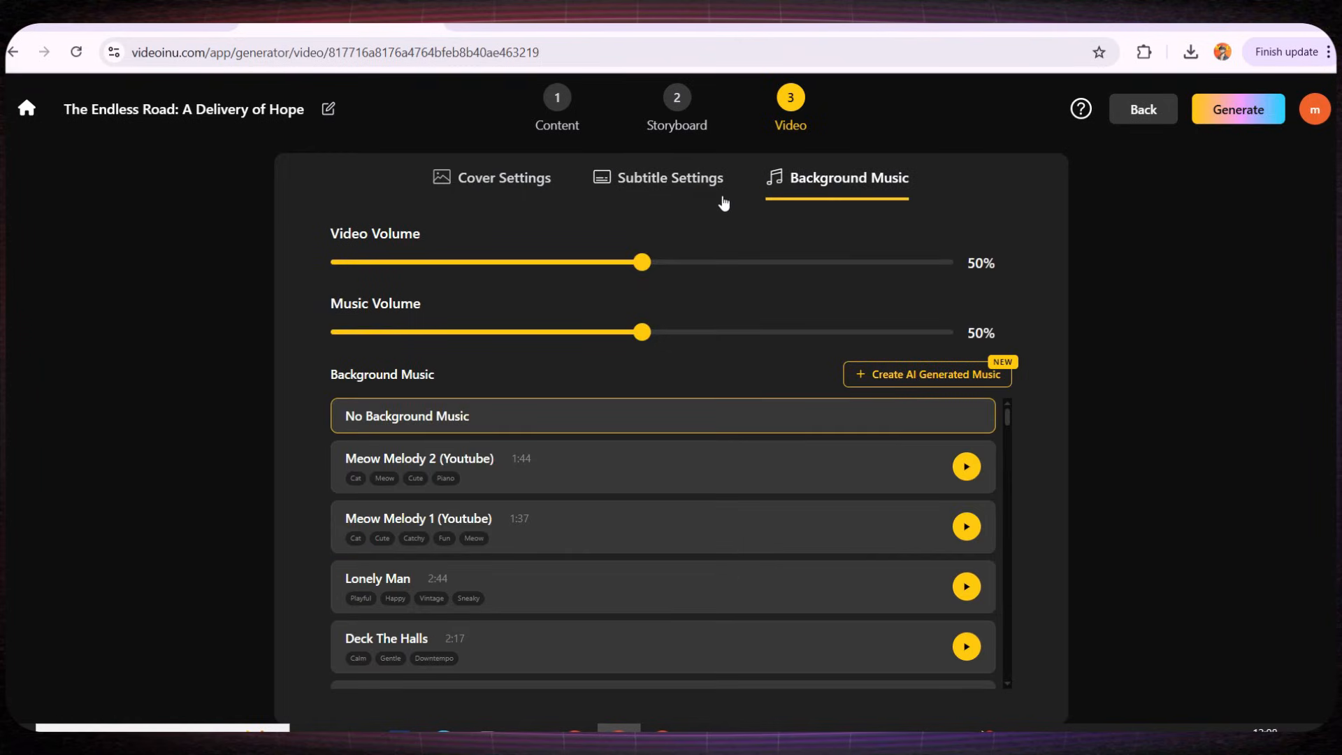
pyautogui.click(723, 209)
# Generate the voiceover video and save it at 1080p resolution with community sharing kept Private.
pyautogui.click(1222, 119)
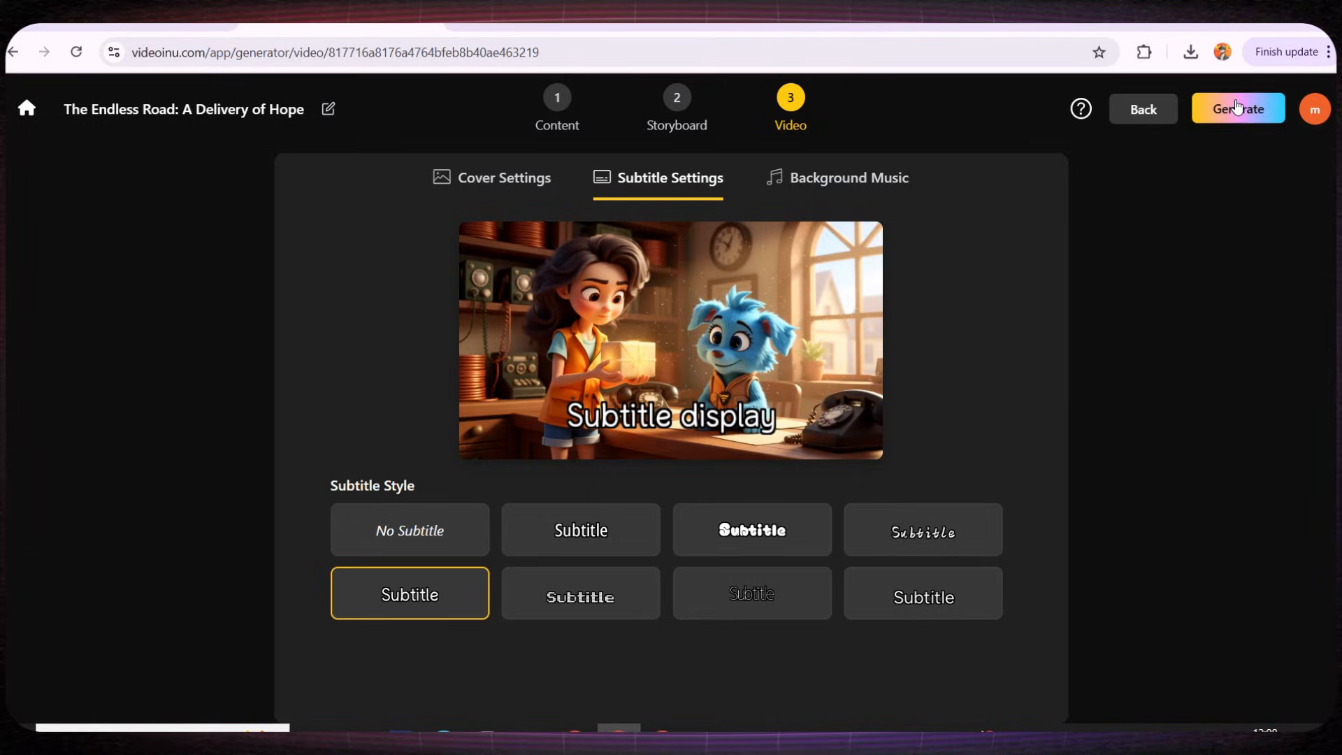
pyautogui.click(664, 390)
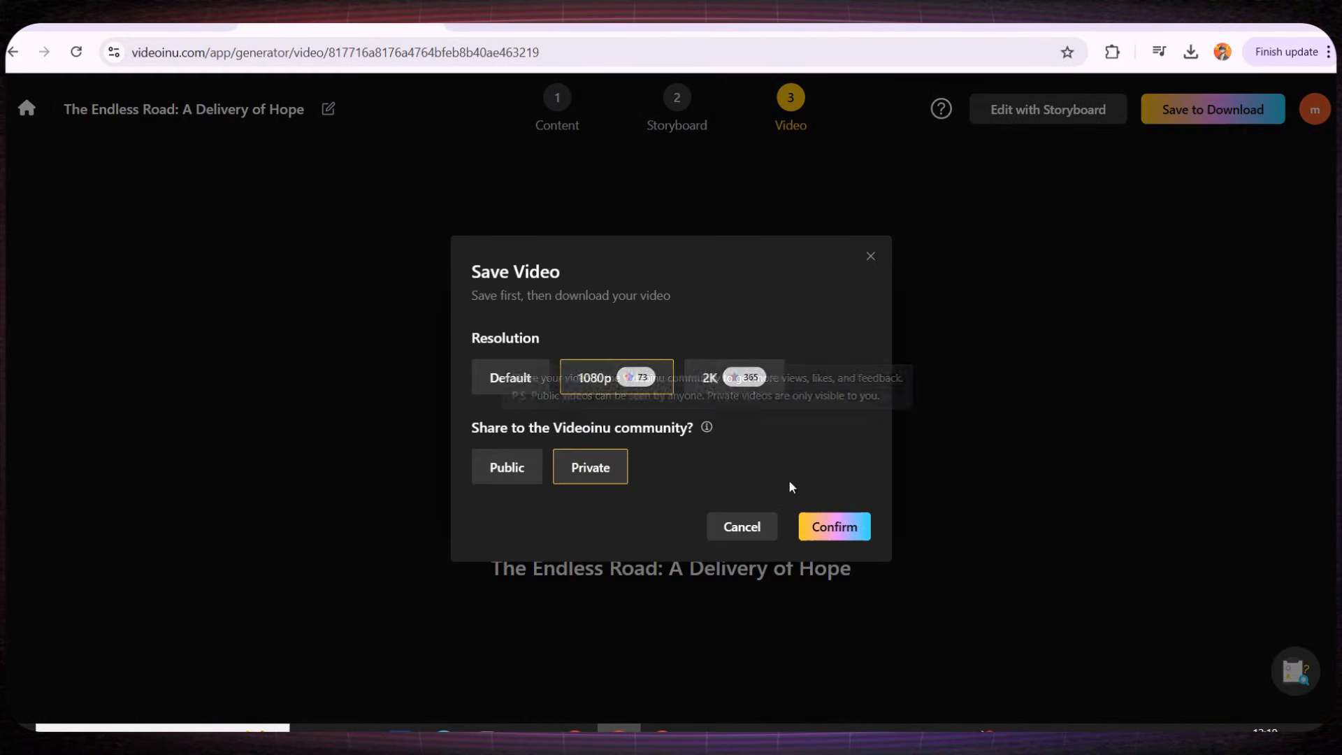
pyautogui.click(848, 532)
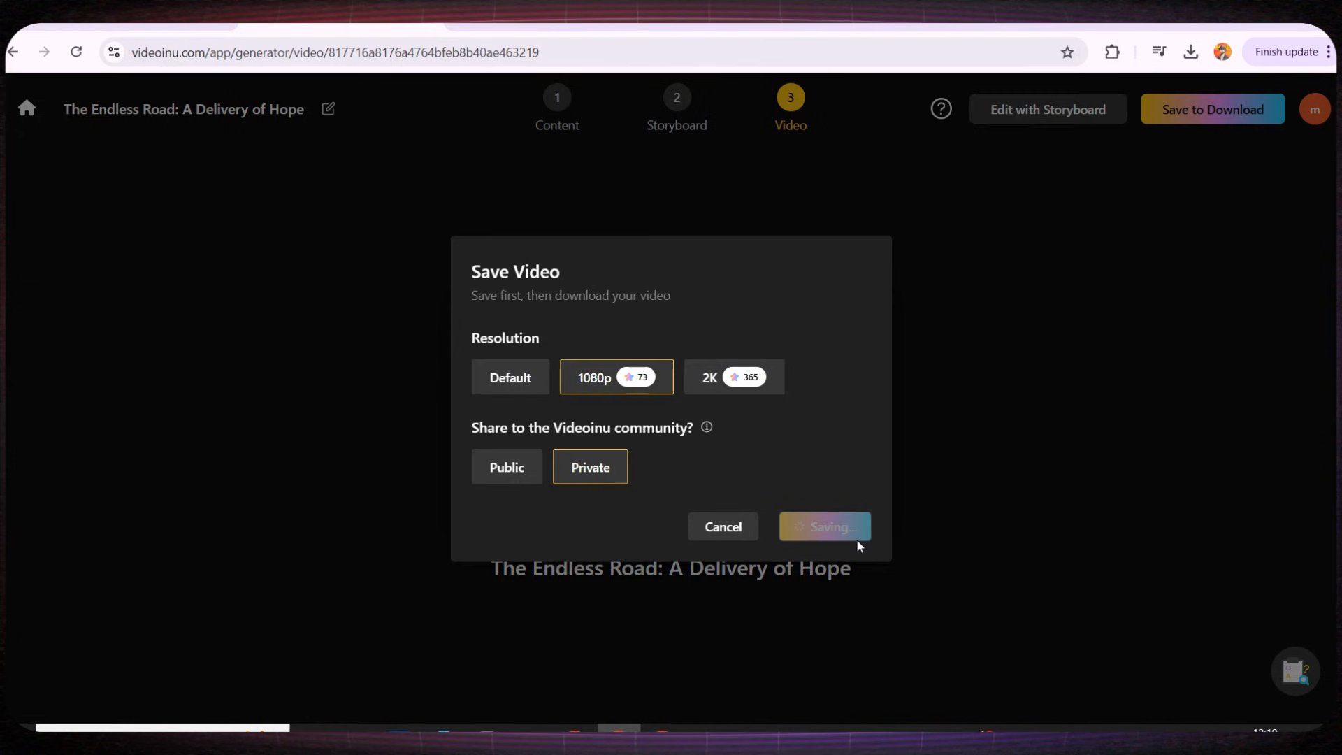